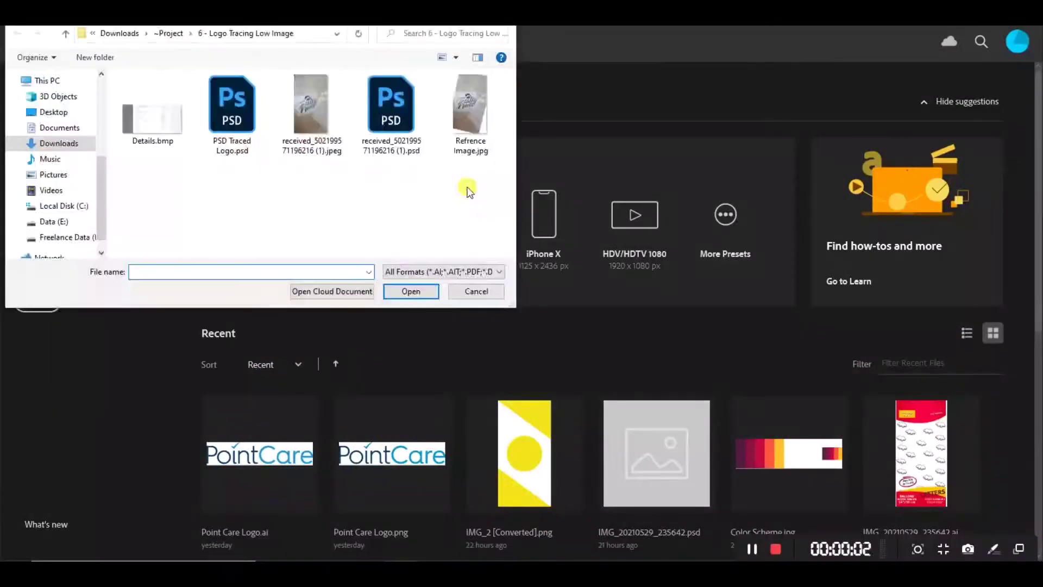
# - Open Refrence Image.jpg, fit it in the window and select the photo
pyautogui.click(415, 285)
pyautogui.hotkey('ctrl', '0')
pyautogui.click(33, 71)
# - Enlarge the reference photo to fill the artboard, then zoom in on the logo
pyautogui.click(504, 499)
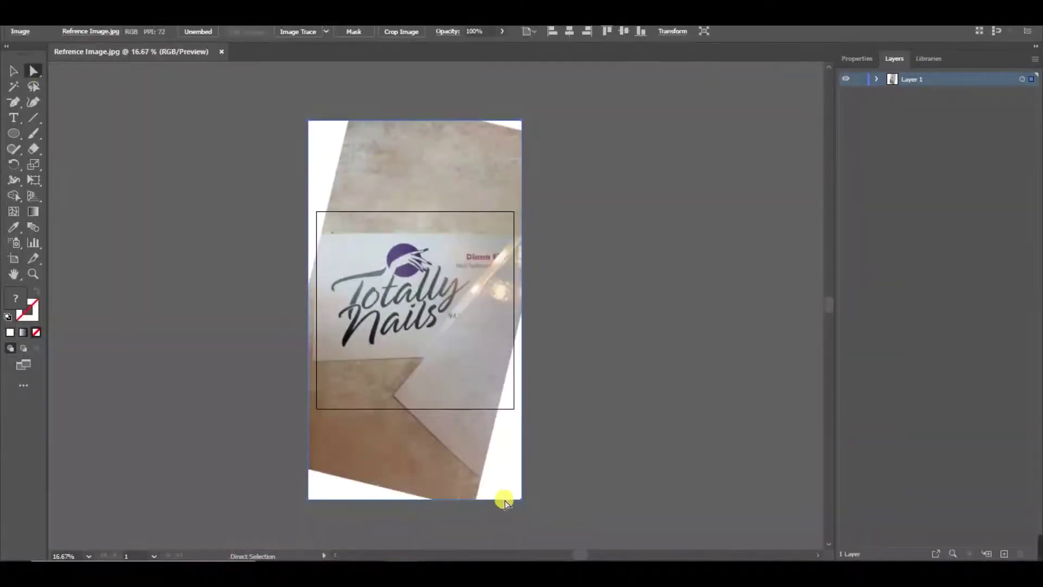
pyautogui.hotkey('ctrl', '-')
pyautogui.moveTo(396, 326); pyautogui.dragTo(258, 496)
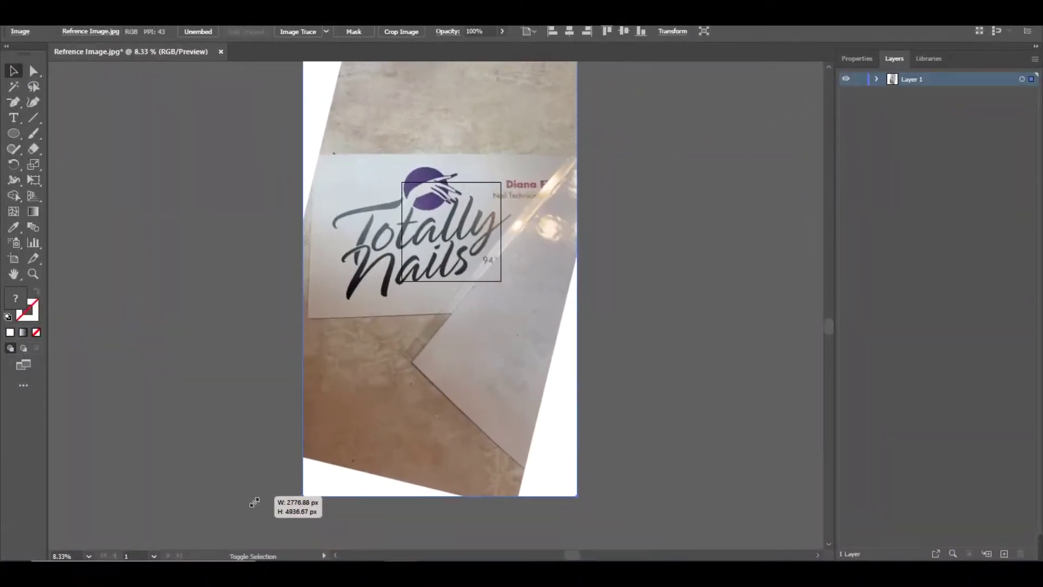
pyautogui.moveTo(488, 239); pyautogui.dragTo(498, 255)
pyautogui.hotkey('ctrl', 'shift', 'a')
pyautogui.hotkey('ctrl', '+')
pyautogui.hotkey('ctrl', '+')
pyautogui.hotkey('ctrl', '+')
pyautogui.hotkey('ctrl', 'l')
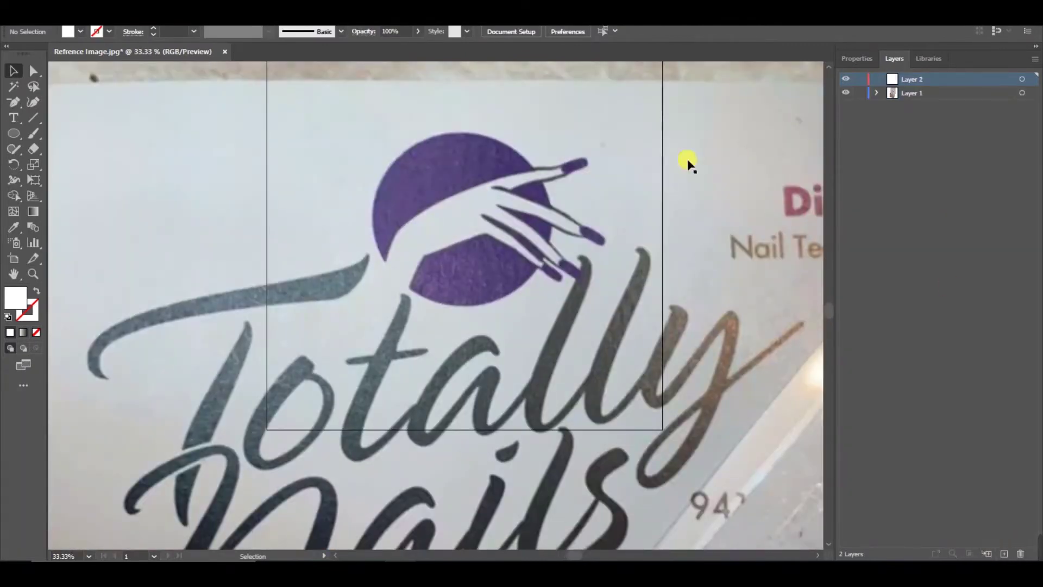
# - On a new Layer 2, draw a circle filled with the logo's sampled purple, sized to the logo circle
pyautogui.press('i')
pyautogui.click(129, 225)
pyautogui.click(461, 163)
pyautogui.press('l')
pyautogui.moveTo(388, 130); pyautogui.dragTo(554, 297)
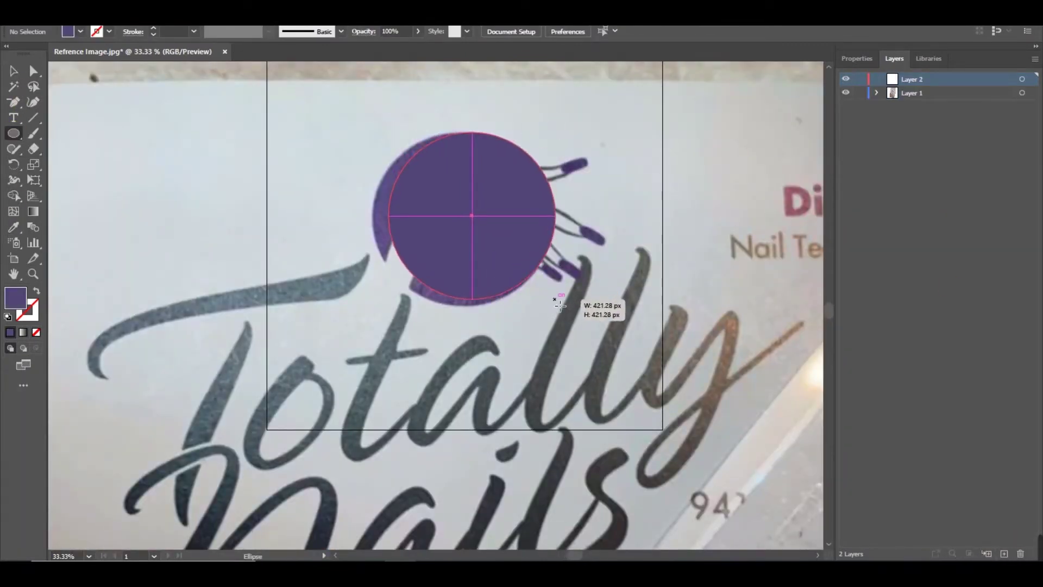
pyautogui.scroll(2, 389, 127)
pyautogui.moveTo(390, 126); pyautogui.dragTo(373, 105)
pyautogui.moveTo(726, 112); pyautogui.dragTo(710, 122)
pyautogui.moveTo(356, 454); pyautogui.dragTo(350, 473)
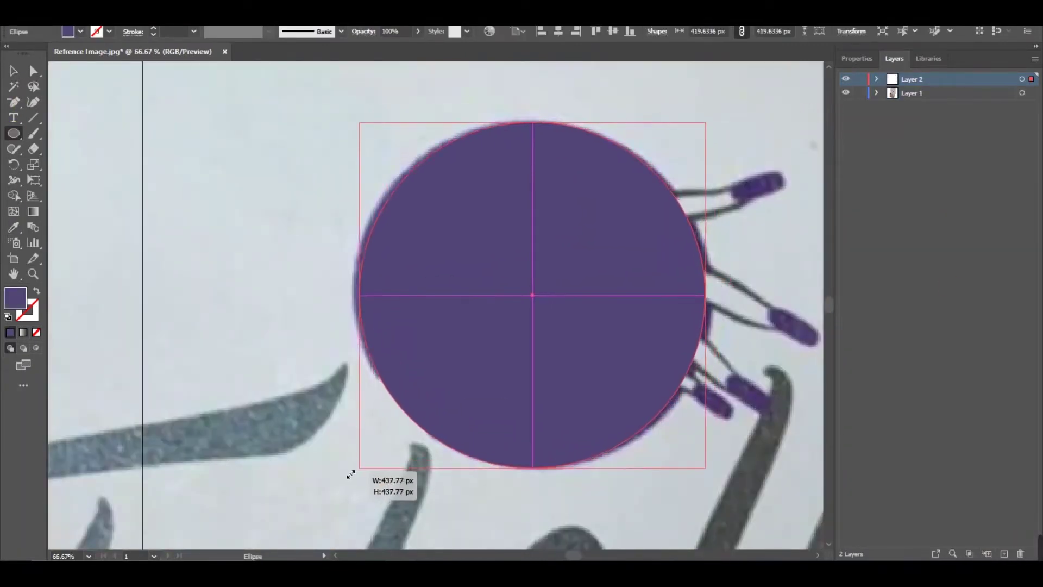
pyautogui.moveTo(705, 455); pyautogui.dragTo(710, 468)
pyautogui.moveTo(361, 122); pyautogui.dragTo(357, 116)
# - Move the purple circle off to the side of the logo
pyautogui.press('v')
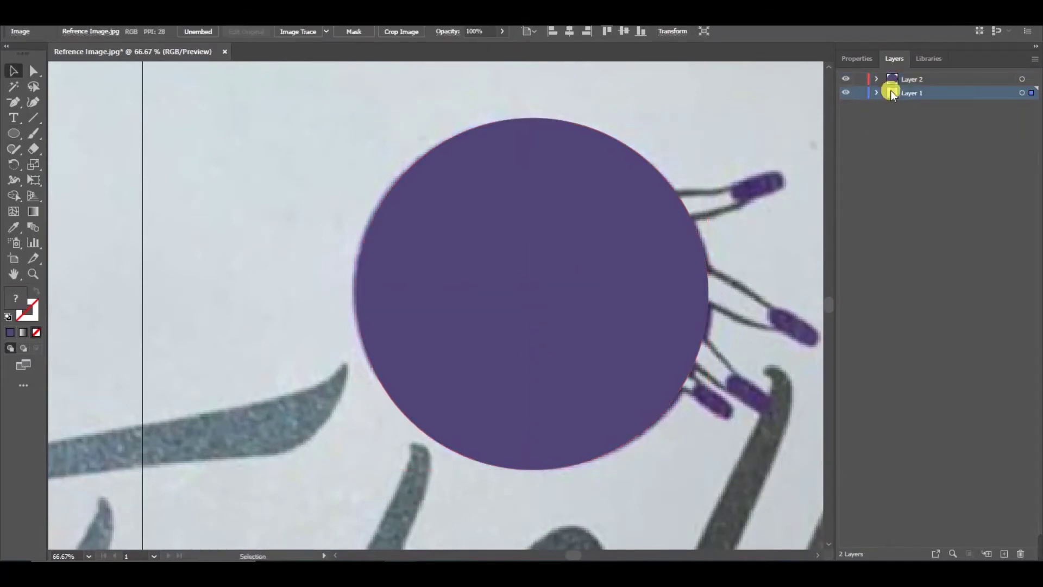
pyautogui.click(500, 278)
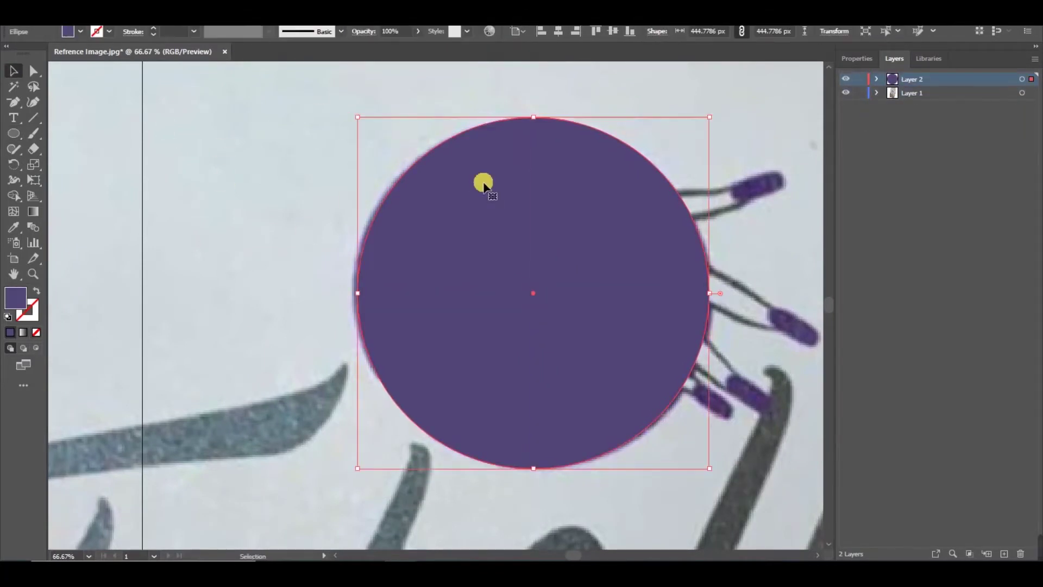
pyautogui.scroll(-4, 484, 188)
pyautogui.scroll(3, 473, 221)
pyautogui.moveTo(491, 196)
pyautogui.mouseDown()
pyautogui.moveTo(540, 197)
pyautogui.moveTo(243, 198)
pyautogui.mouseUp()
# - Fill the circle with a gradient whose two colour stops are both purple
pyautogui.press('g')
pyautogui.click(163, 238)
pyautogui.click(418, 216)
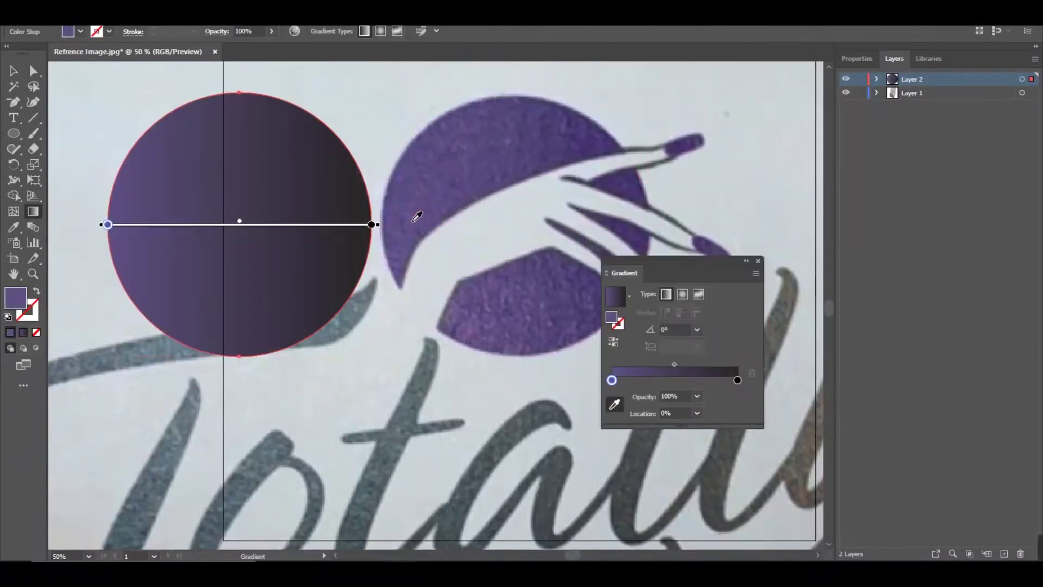
pyautogui.click(737, 379)
pyautogui.click(614, 404)
pyautogui.click(632, 212)
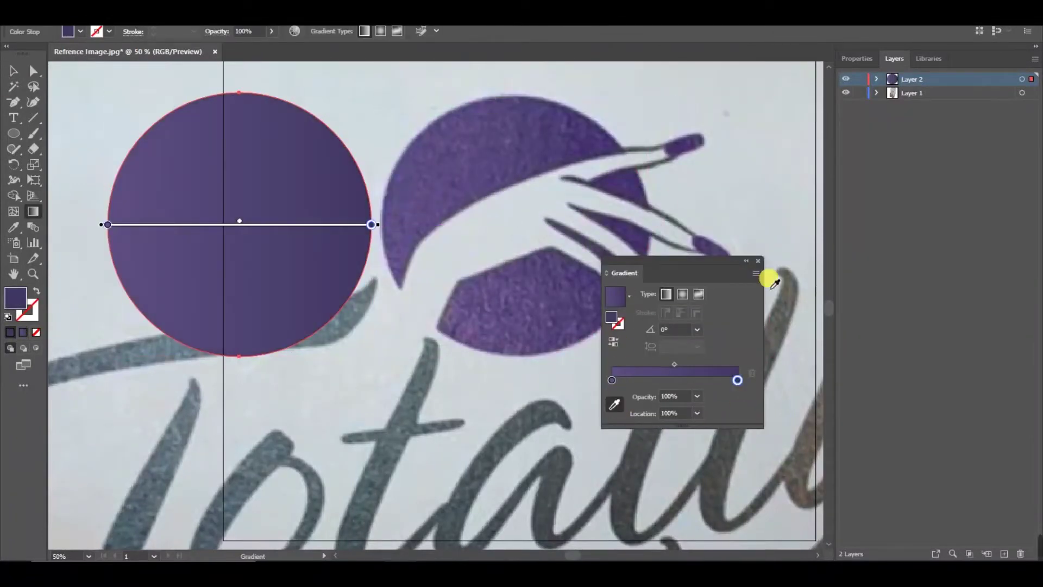
pyautogui.click(758, 261)
# - Move the gradient circle back over the logo circle and set its opacity to 0%
pyautogui.press('v')
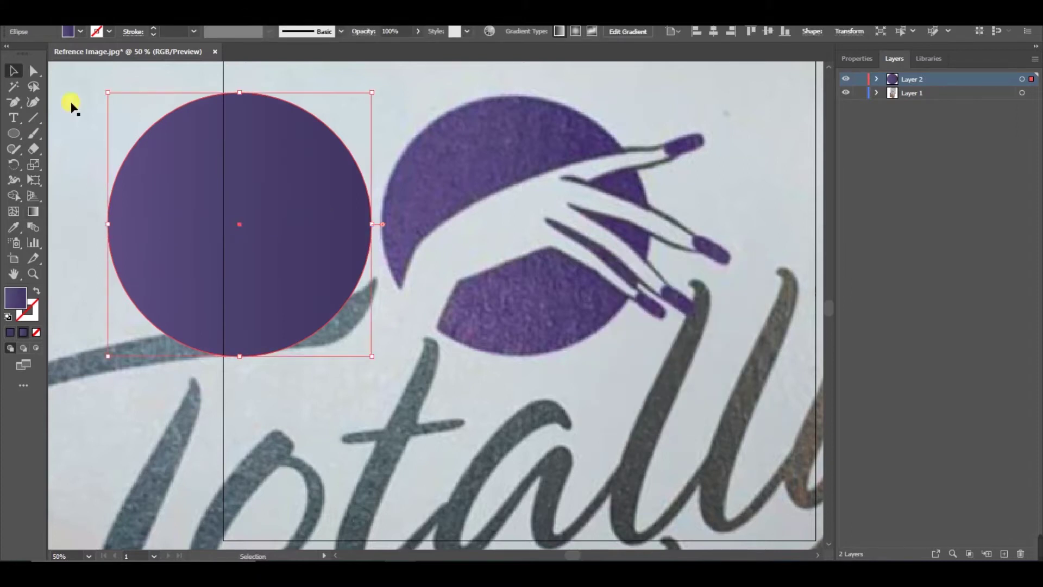
pyautogui.moveTo(266, 158); pyautogui.dragTo(520, 165)
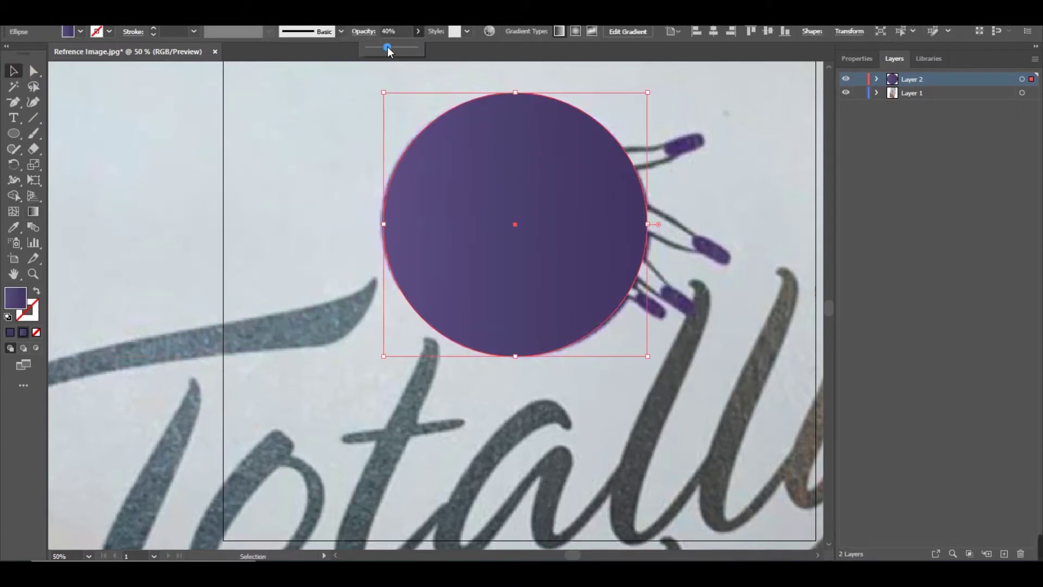
pyautogui.press('4')
pyautogui.click(877, 79)
pyautogui.click(418, 31)
pyautogui.moveTo(402, 41); pyautogui.dragTo(384, 42)
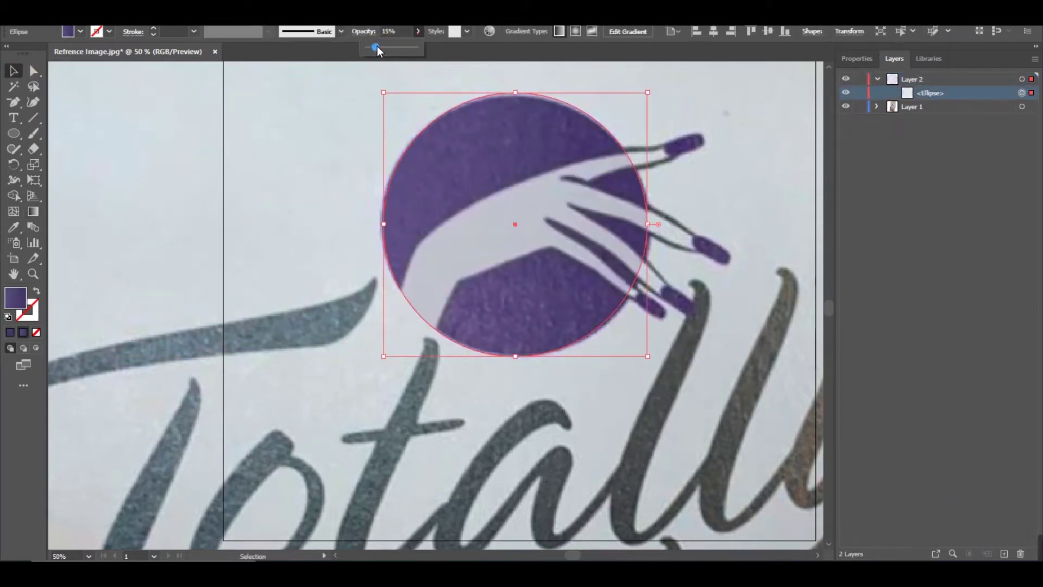
pyautogui.click(33, 103)
# - Set the fill colour to white (#ffffff)
pyautogui.doubleClick(15, 298)
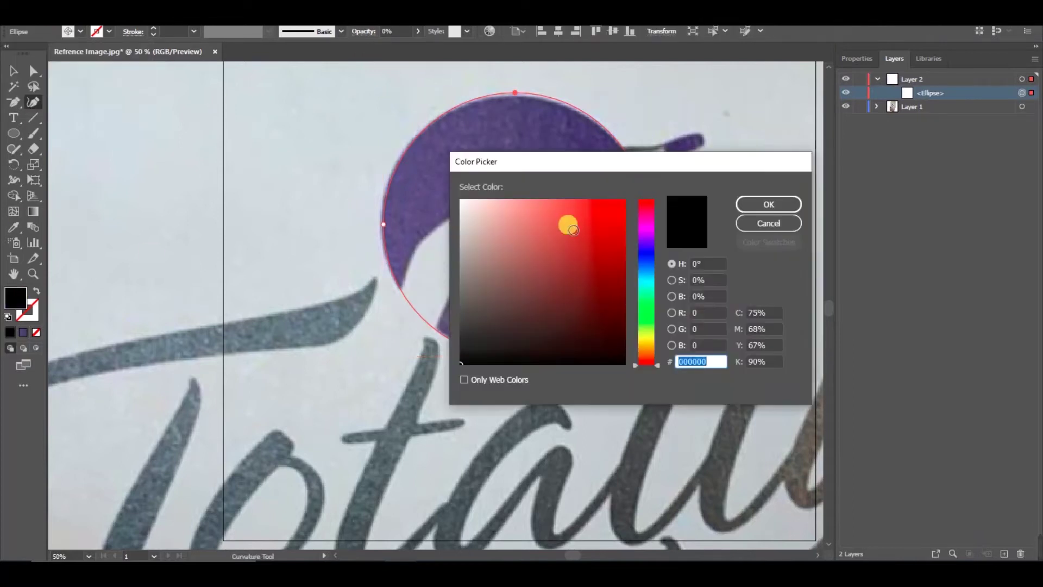
pyautogui.write('ffffff')
pyautogui.press('Return')
pyautogui.scroll(1, 538, 261)
pyautogui.scroll(2, 538, 261)
# - Start the hand outline, tracing its upper edge out to the first fingertip
pyautogui.click(272, 306)
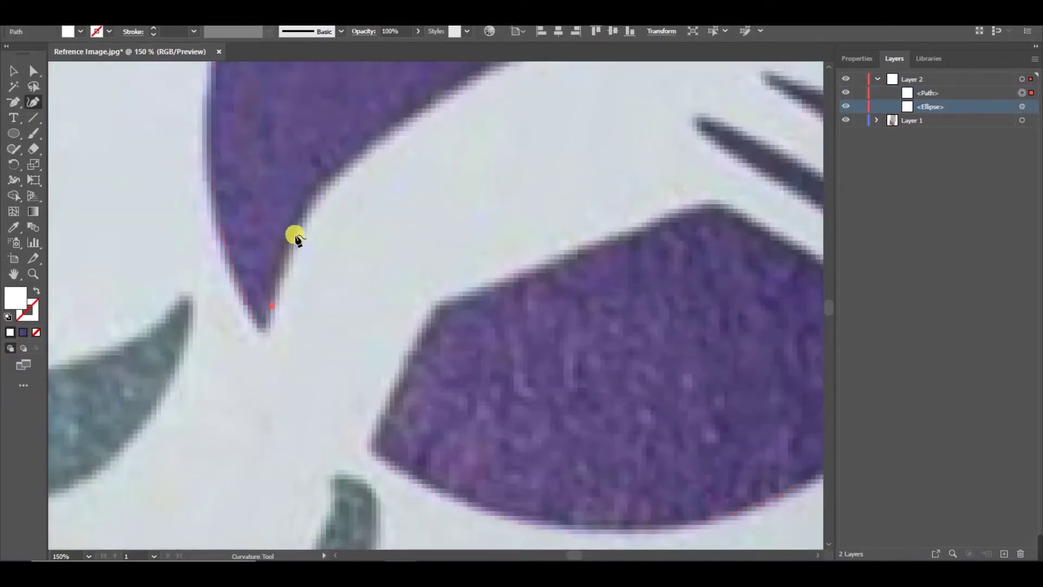
pyautogui.click(404, 128)
pyautogui.scroll(5, 478, 215)
pyautogui.hscroll(5, 478, 214)
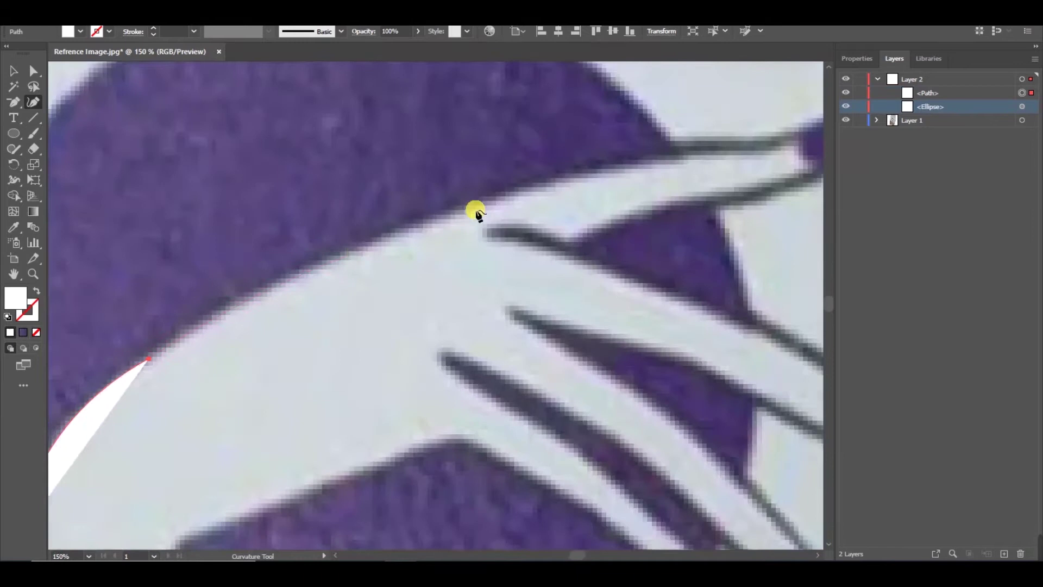
pyautogui.click(350, 250)
pyautogui.click(523, 189)
pyautogui.click(797, 141)
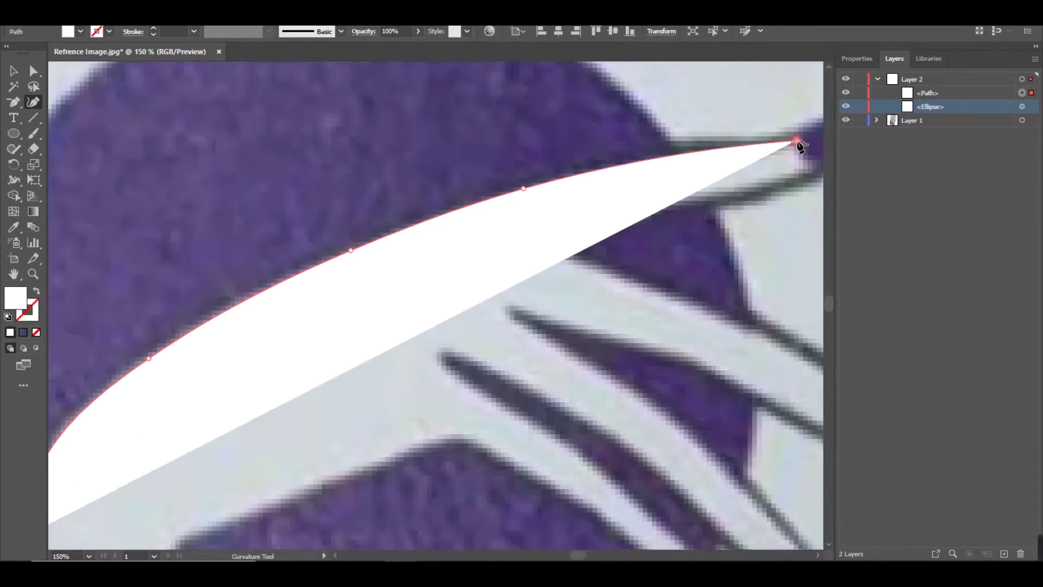
pyautogui.scroll(2, 791, 176)
# - Round the first fingertip and make the traced shape 24% opaque
pyautogui.click(774, 170)
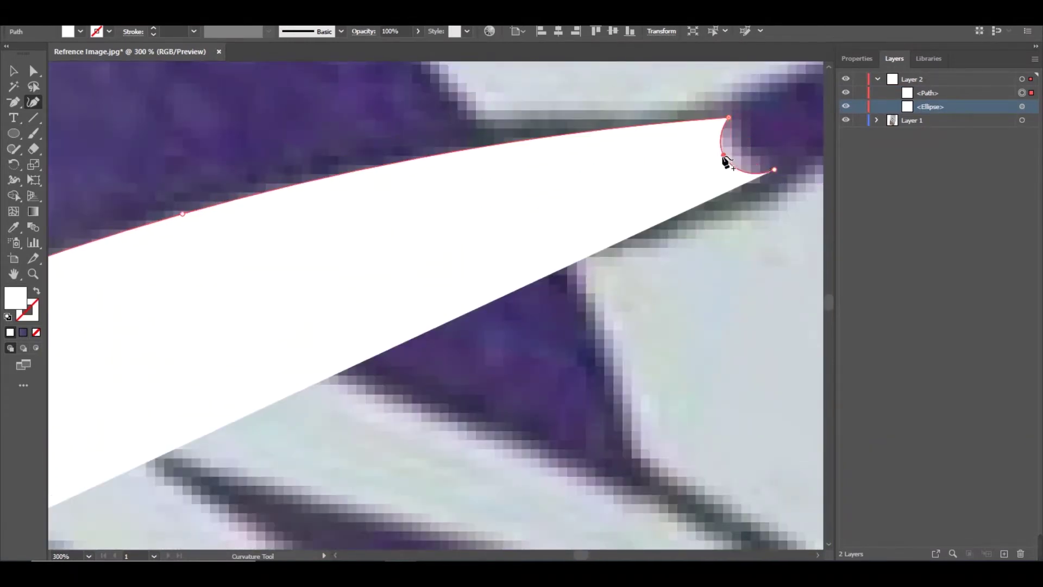
pyautogui.moveTo(724, 156); pyautogui.dragTo(736, 148)
pyautogui.press('2')
pyautogui.press('4')
pyautogui.click(647, 211)
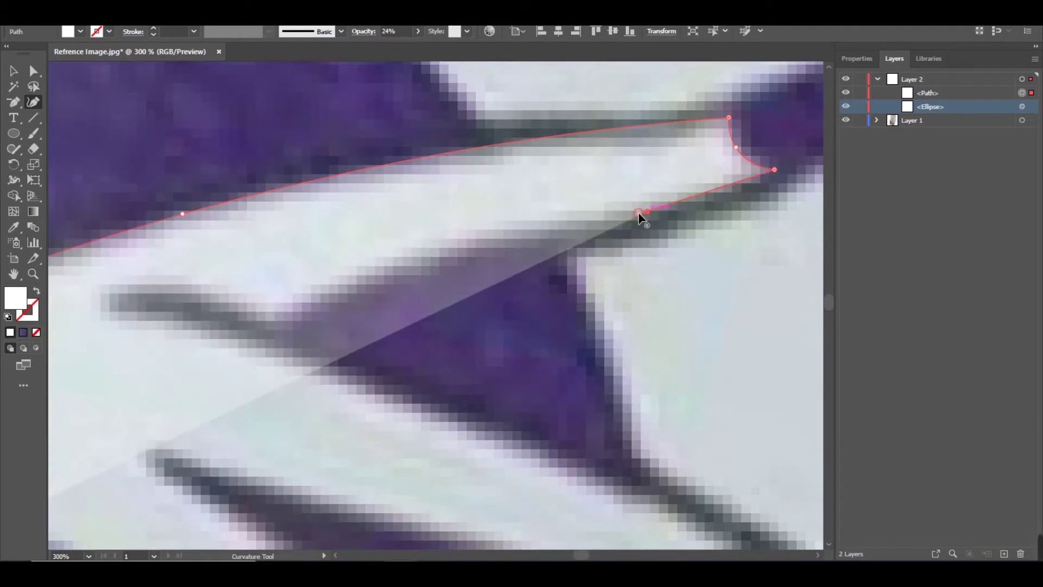
pyautogui.scroll(-3, 381, 271)
# - Trace the first finger's lower edge, the gap, and along the second finger
pyautogui.click(352, 285)
pyautogui.click(328, 282)
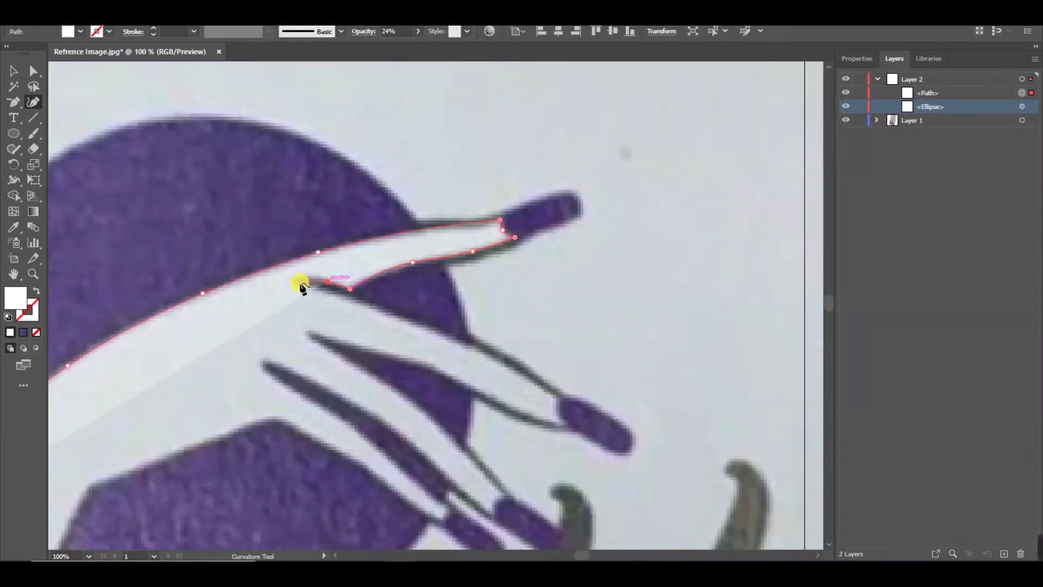
pyautogui.scroll(4, 298, 284)
pyautogui.click(419, 310)
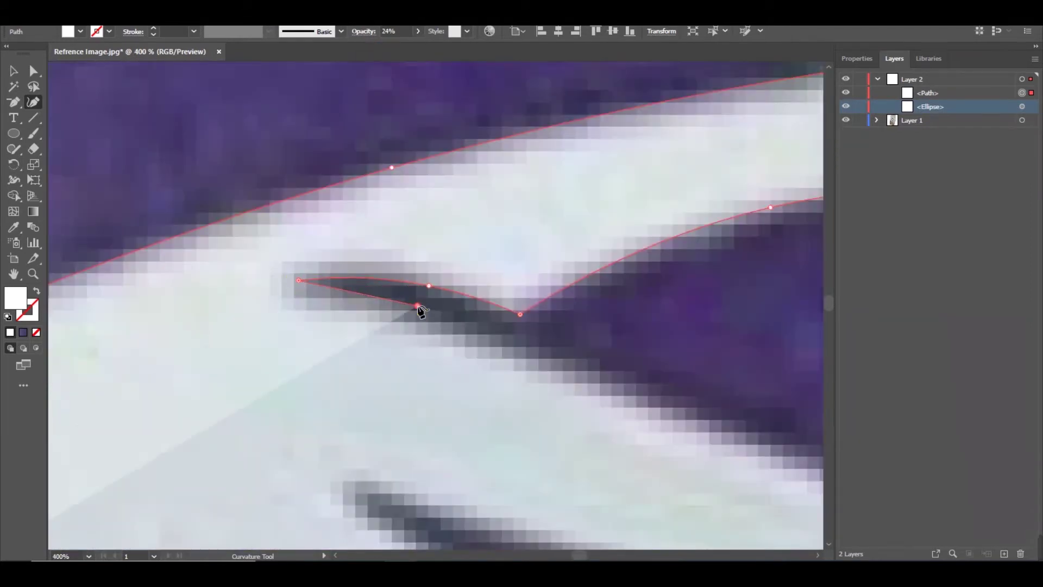
pyautogui.scroll(-3, 419, 307)
pyautogui.click(523, 346)
pyautogui.click(639, 402)
pyautogui.scroll(-3, 640, 402)
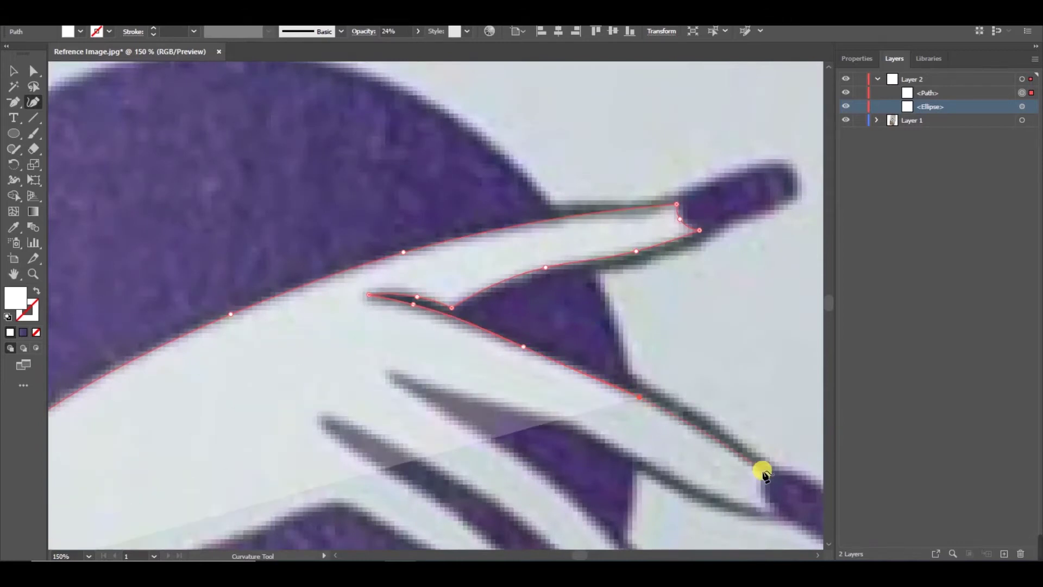
pyautogui.scroll(5, 596, 271)
pyautogui.scroll(-2, 418, 230)
pyautogui.scroll(-2, 418, 229)
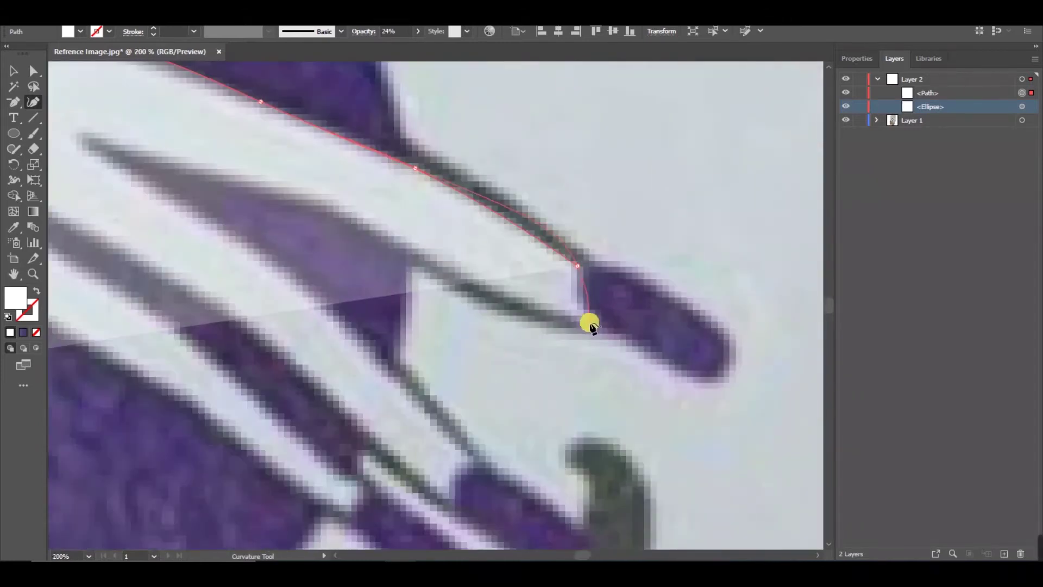
# - Trace around the second fingernail and back along the second finger
pyautogui.click(578, 266)
pyautogui.click(568, 320)
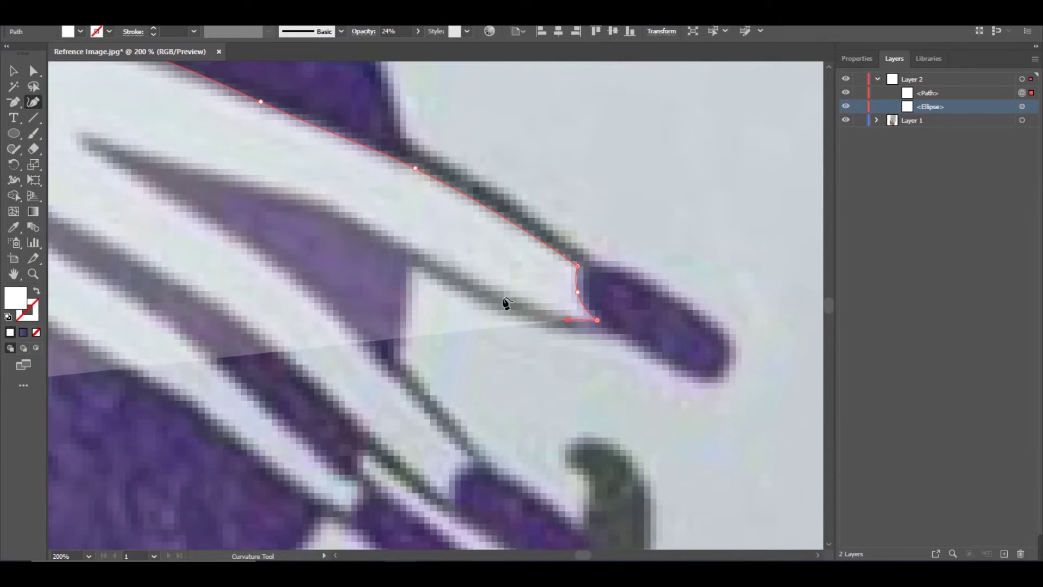
pyautogui.click(499, 297)
pyautogui.click(360, 225)
pyautogui.click(323, 206)
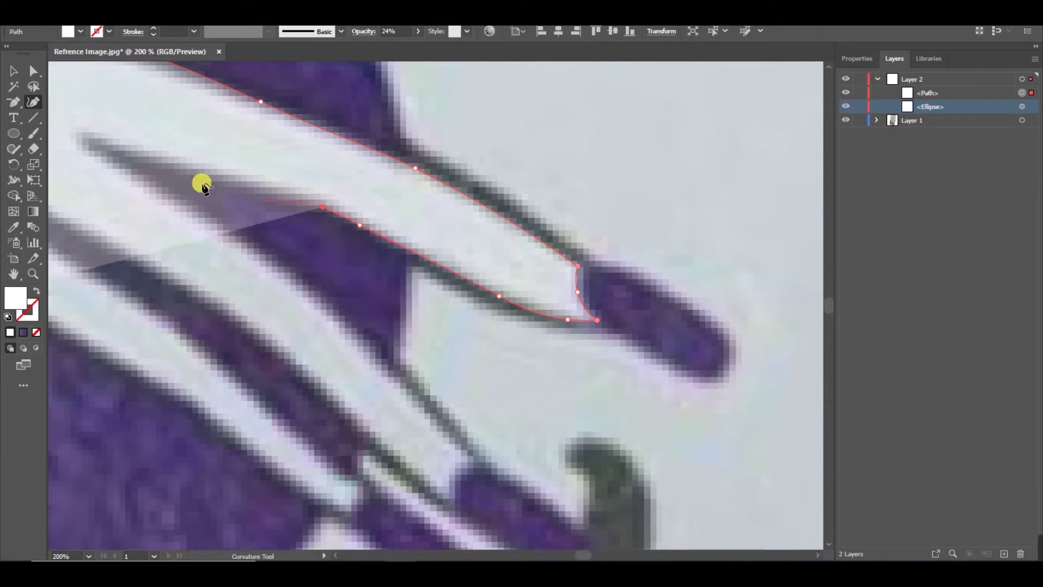
pyautogui.click(271, 195)
pyautogui.click(84, 134)
# - Trace the third finger's edge up to and around its nail
pyautogui.click(110, 158)
pyautogui.click(260, 249)
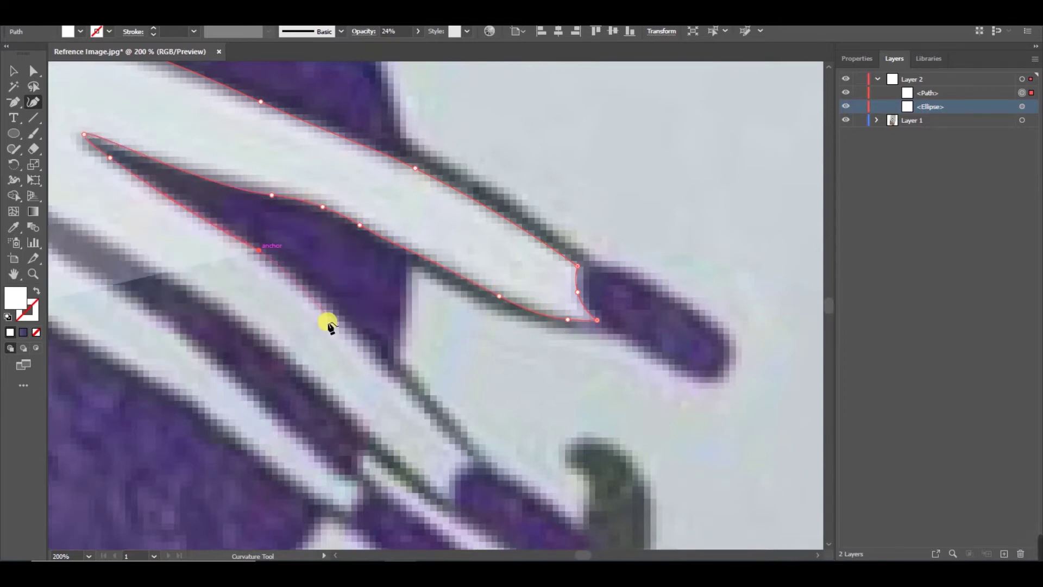
pyautogui.click(337, 317)
pyautogui.click(471, 459)
pyautogui.click(454, 496)
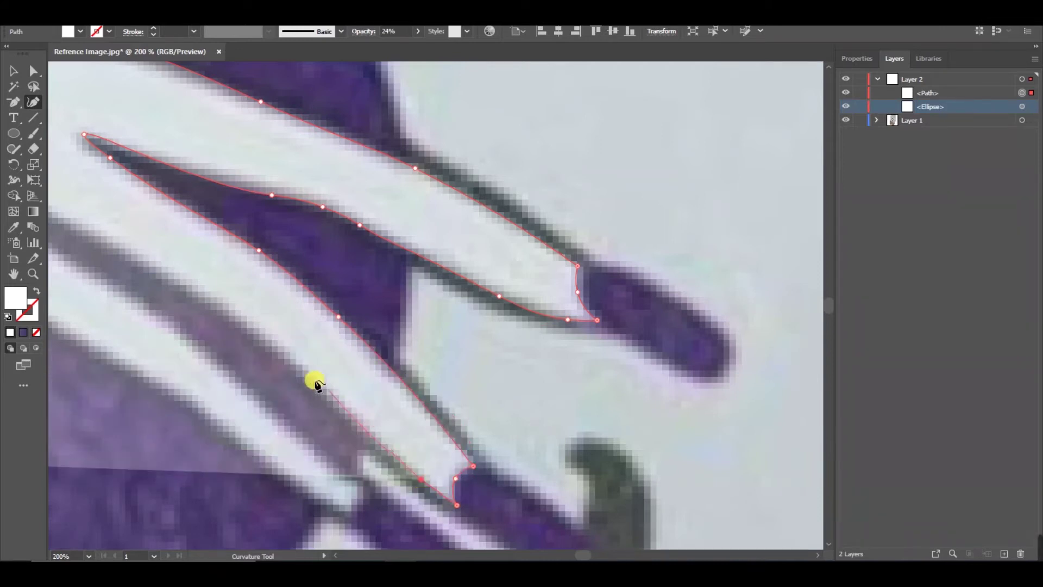
pyautogui.click(300, 366)
pyautogui.click(225, 310)
pyautogui.scroll(-2, 147, 260)
# - Trace the fourth finger's edge and shape the outline around its nail
pyautogui.click(85, 225)
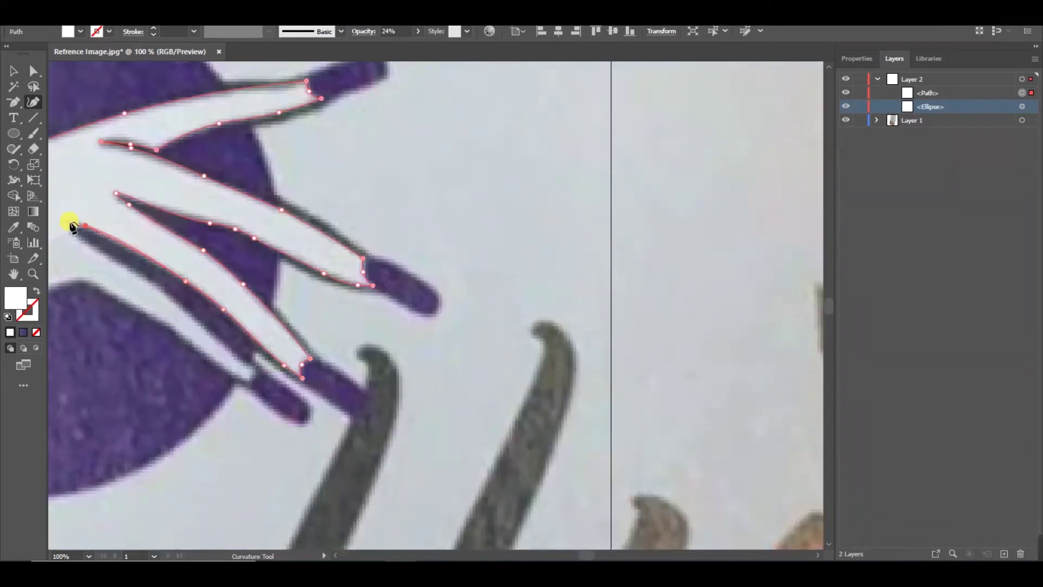
pyautogui.click(156, 286)
pyautogui.click(203, 327)
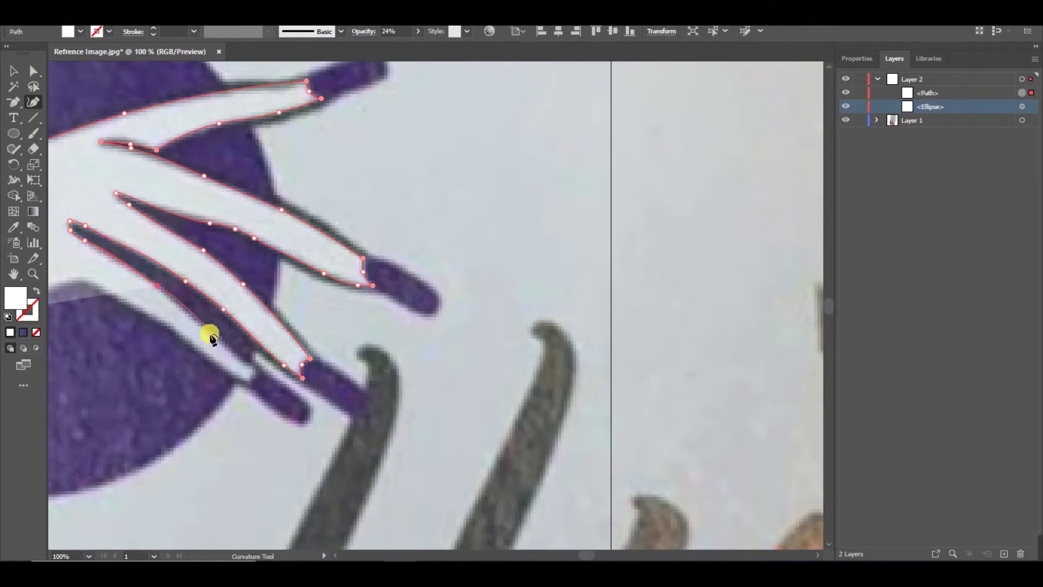
pyautogui.scroll(2, 209, 332)
pyautogui.click(316, 407)
pyautogui.click(302, 436)
pyautogui.click(313, 409)
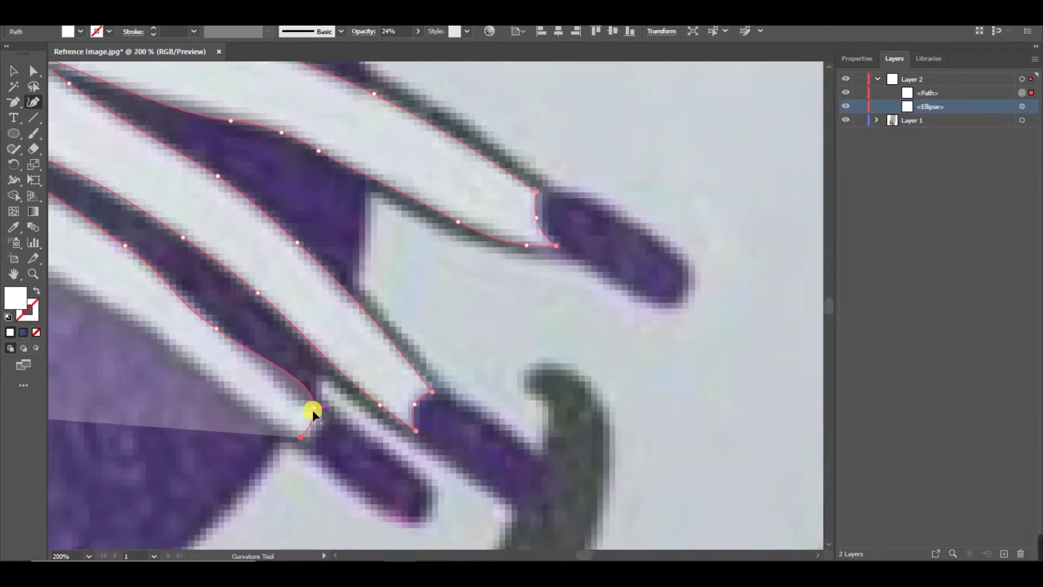
pyautogui.click(259, 414)
pyautogui.click(155, 333)
pyautogui.scroll(-3, 154, 330)
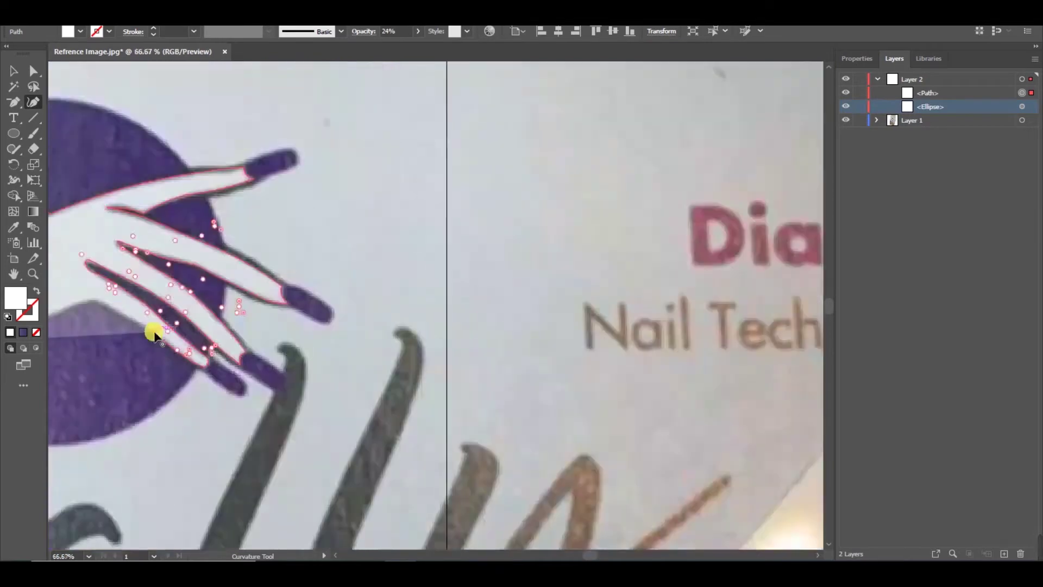
pyautogui.scroll(2, 136, 301)
# - Extend the hand outline down along the palm edge
pyautogui.click(221, 349)
pyautogui.click(137, 299)
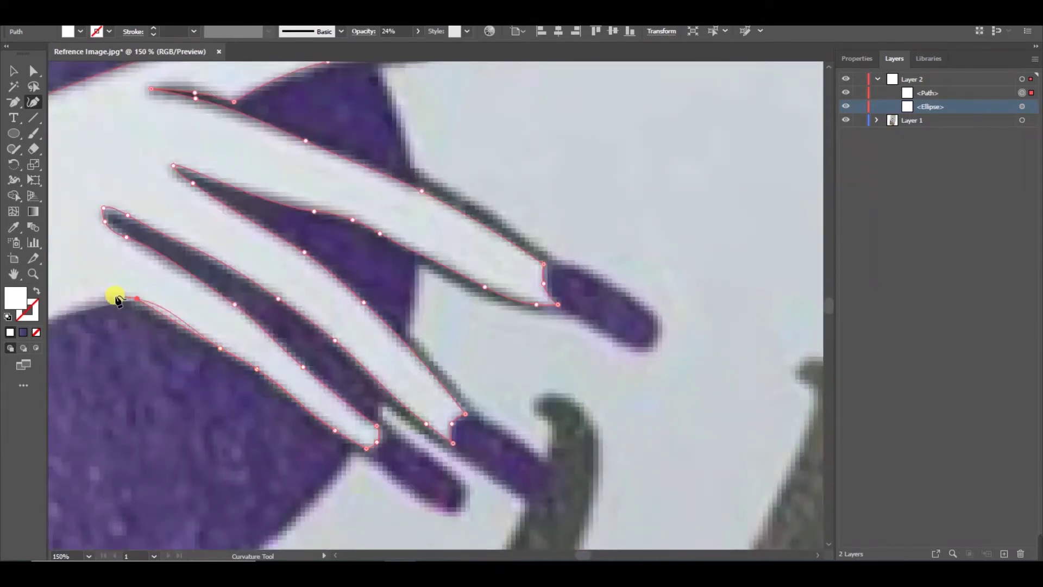
pyautogui.click(82, 301)
pyautogui.scroll(-2, 87, 337)
pyautogui.scroll(2, 390, 216)
pyautogui.click(390, 214)
pyautogui.click(209, 281)
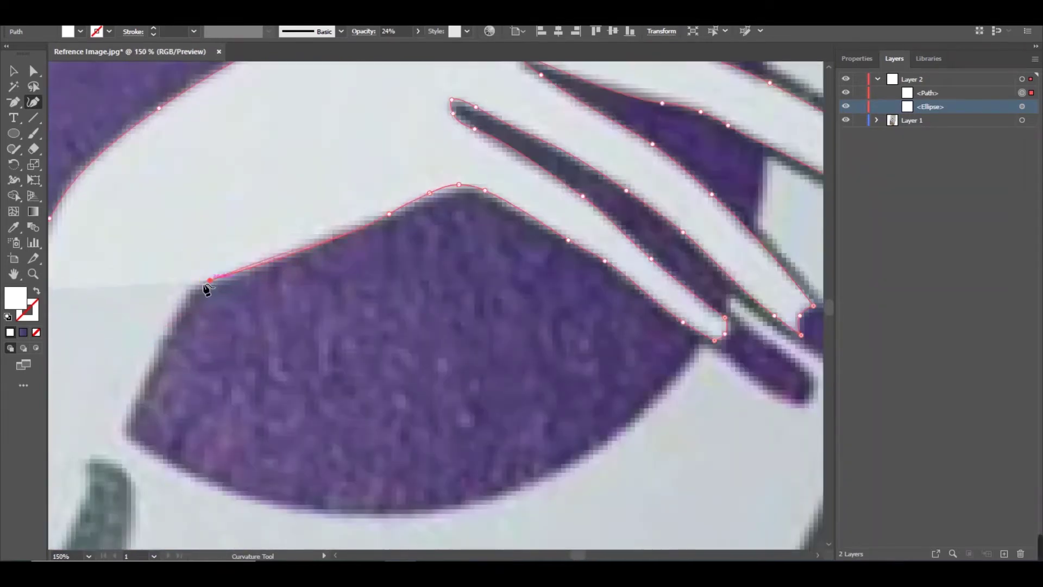
pyautogui.click(112, 433)
pyautogui.scroll(-3, 112, 434)
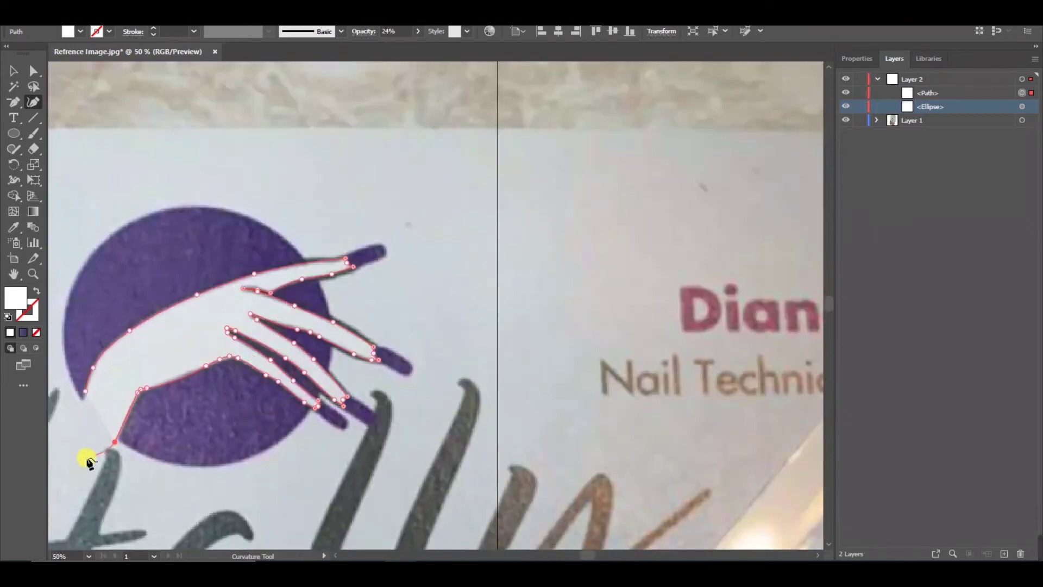
pyautogui.scroll(4, 98, 413)
# - Continue the outline toward the wrist and close off the finger tip
pyautogui.click(113, 364)
pyautogui.scroll(-1, 128, 331)
pyautogui.scroll(-3, 132, 280)
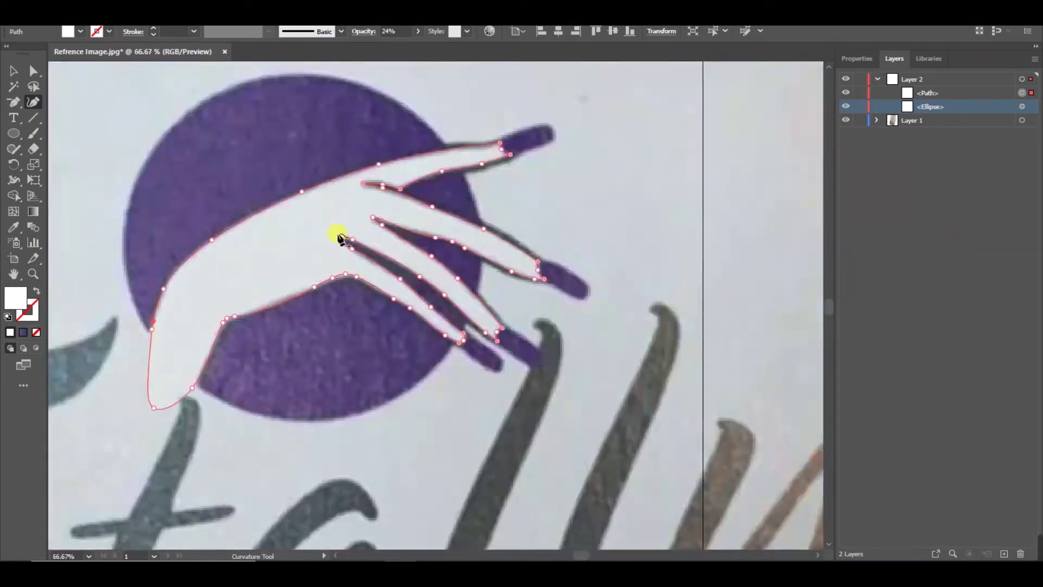
pyautogui.scroll(2, 261, 350)
pyautogui.click(354, 265)
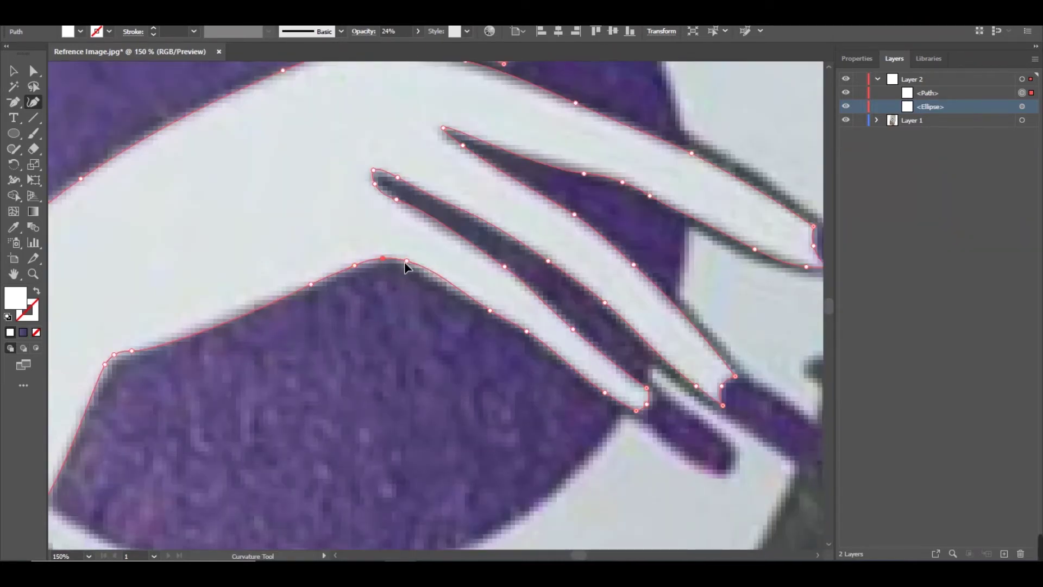
pyautogui.scroll(1, 603, 391)
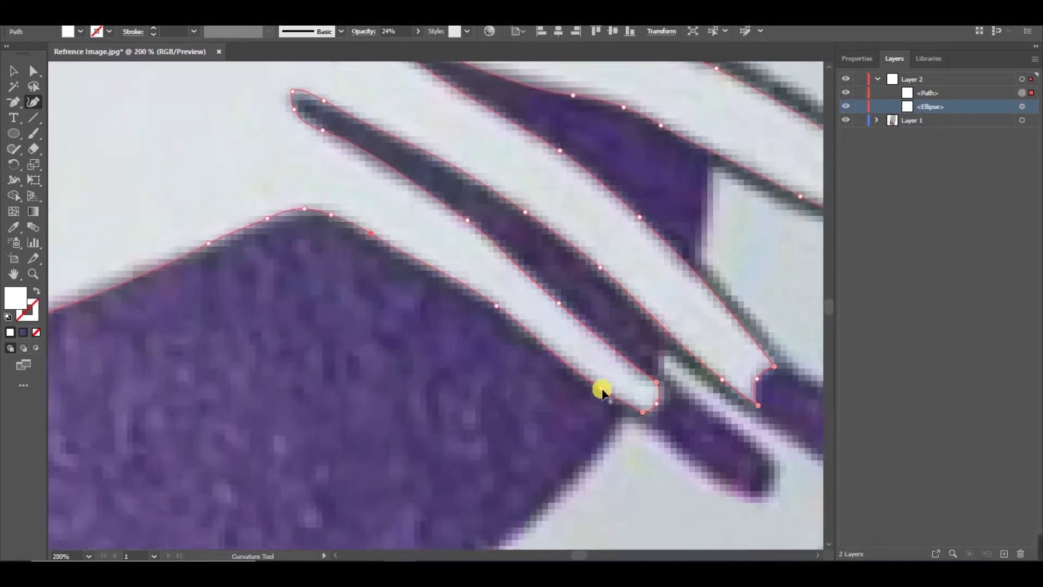
pyautogui.click(642, 408)
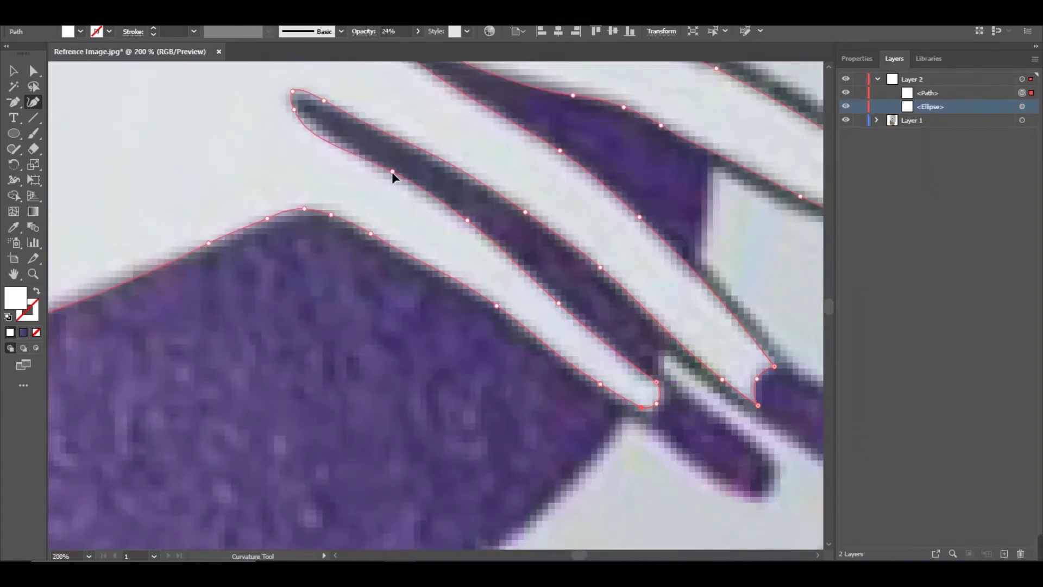
# - Reshape the finger tip point and the upper finger edge curves
pyautogui.moveTo(294, 105); pyautogui.dragTo(318, 103)
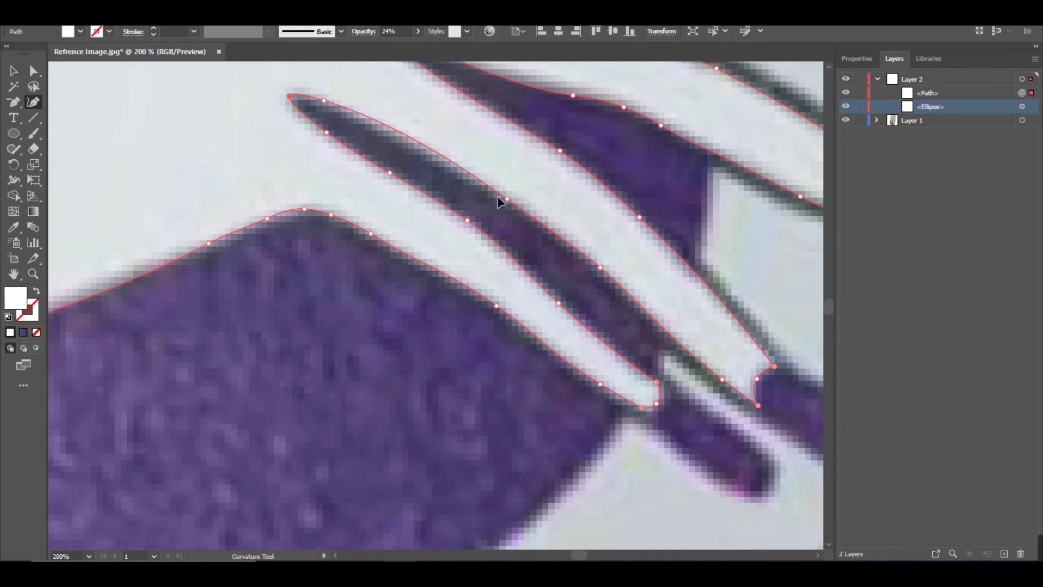
pyautogui.moveTo(506, 199); pyautogui.dragTo(398, 134)
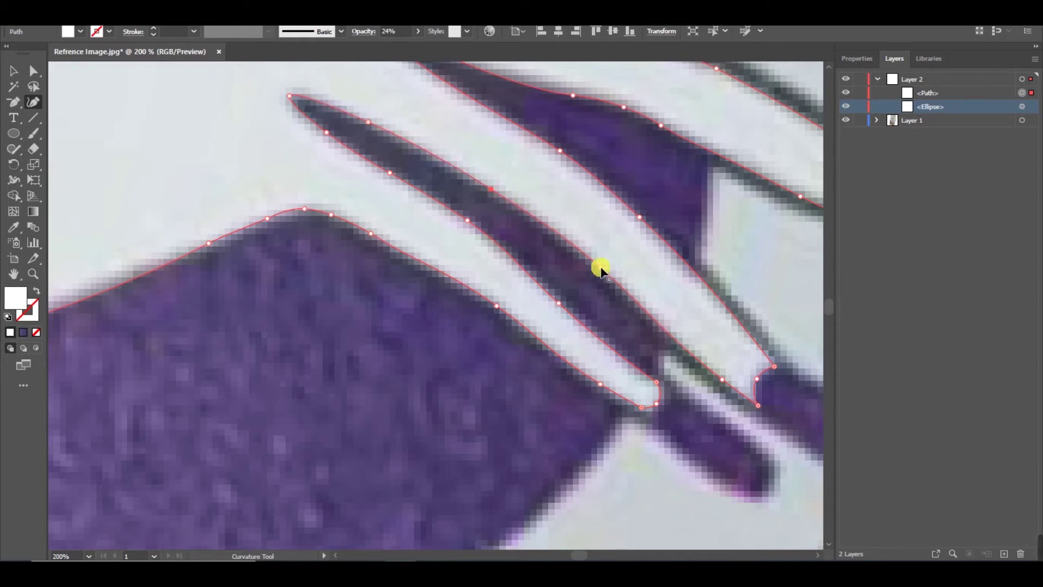
pyautogui.hscroll(3, 714, 377)
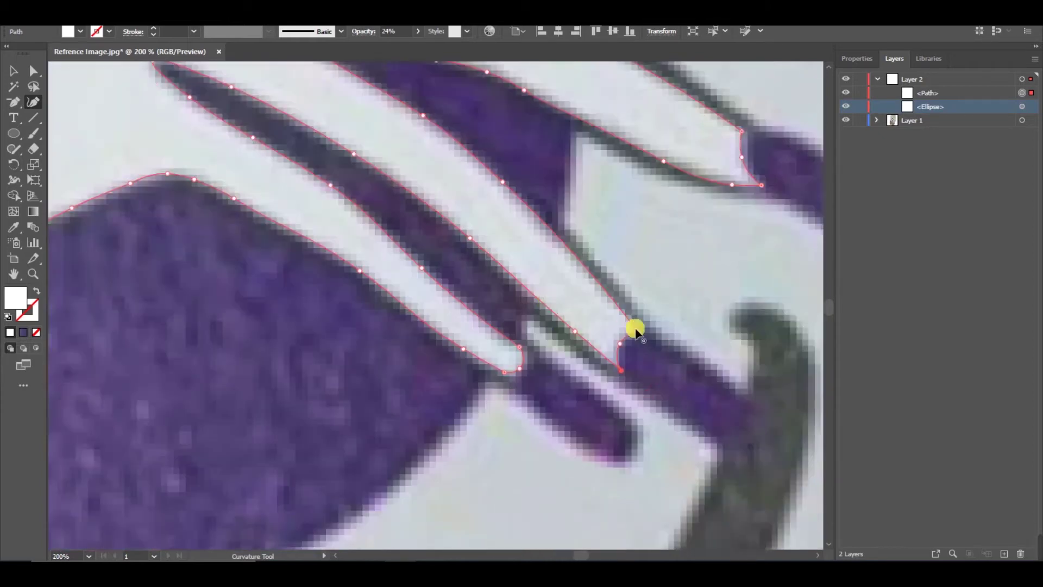
pyautogui.hotkey('ctrl', '-')
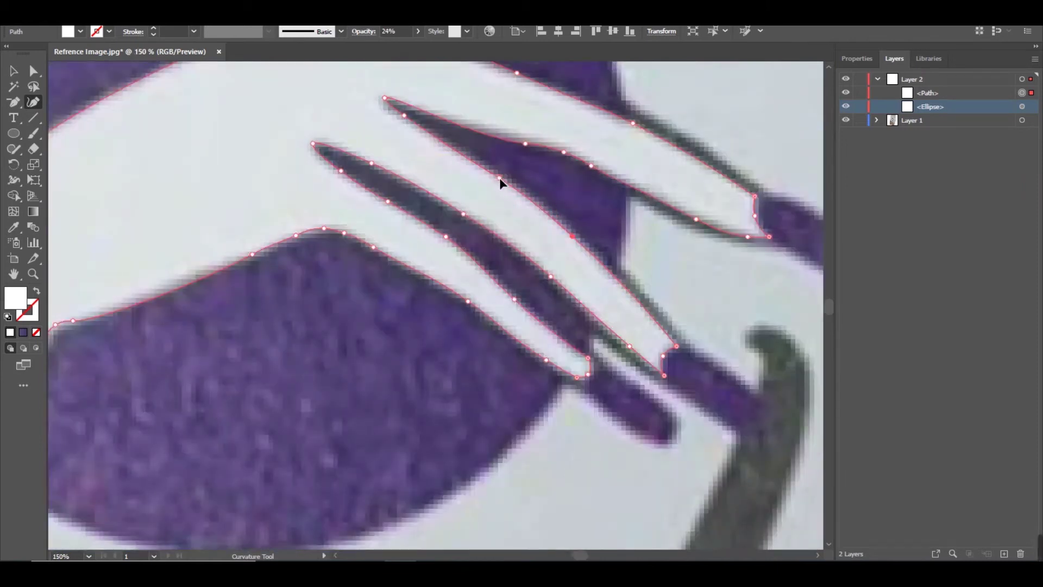
pyautogui.moveTo(384, 98); pyautogui.dragTo(382, 101)
pyautogui.moveTo(525, 143); pyautogui.dragTo(499, 133)
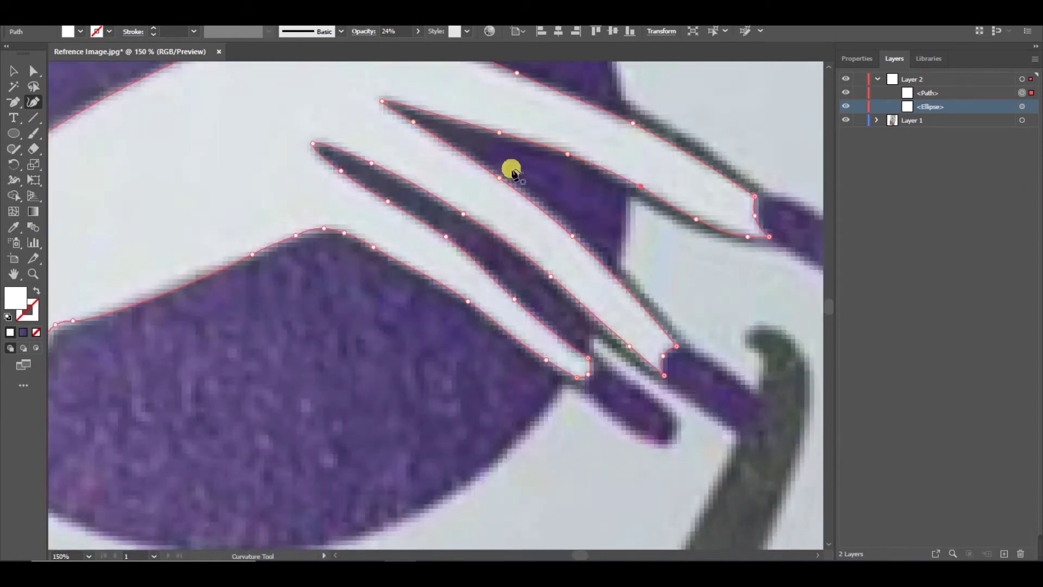
# - Select the right fingertip point and zoom in to inspect the upper nails
pyautogui.hscroll(1, 597, 196)
pyautogui.click(713, 217)
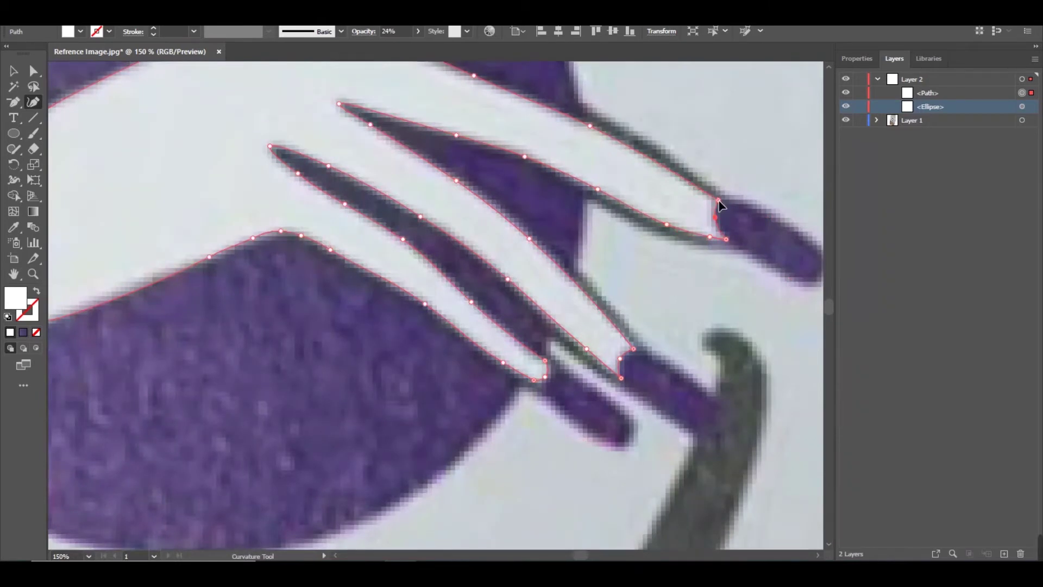
pyautogui.scroll(3, 532, 155)
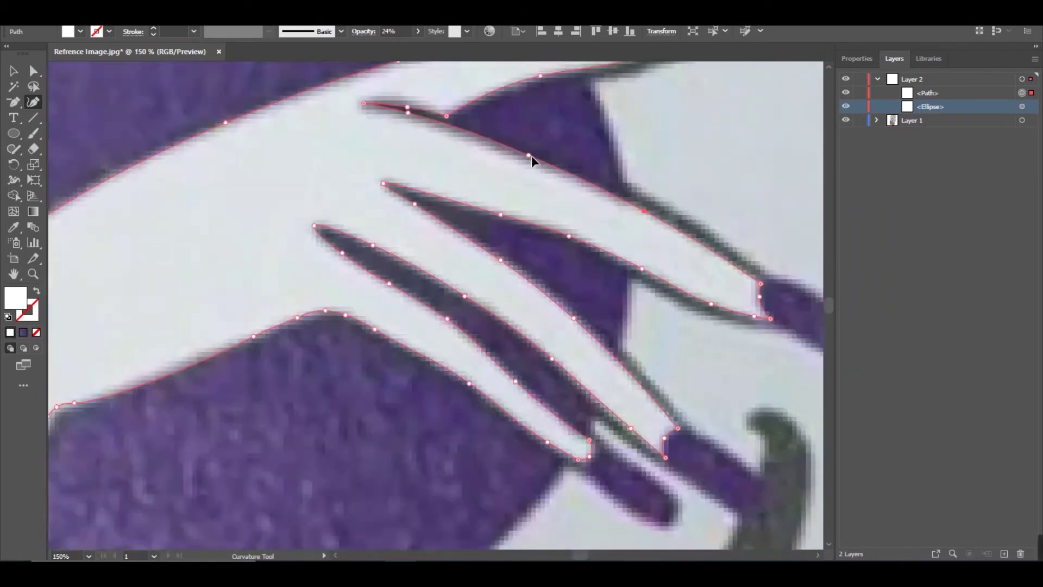
pyautogui.hotkey('ctrl', '+')
pyautogui.scroll(-3, 419, 141)
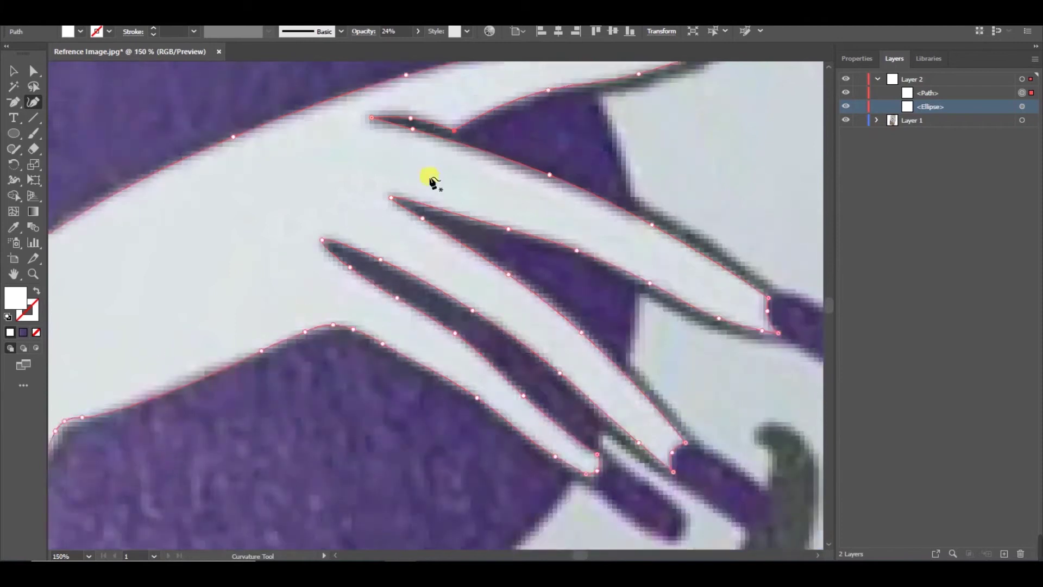
pyautogui.scroll(3, 538, 140)
pyautogui.scroll(-3, 497, 174)
pyautogui.scroll(3, 553, 163)
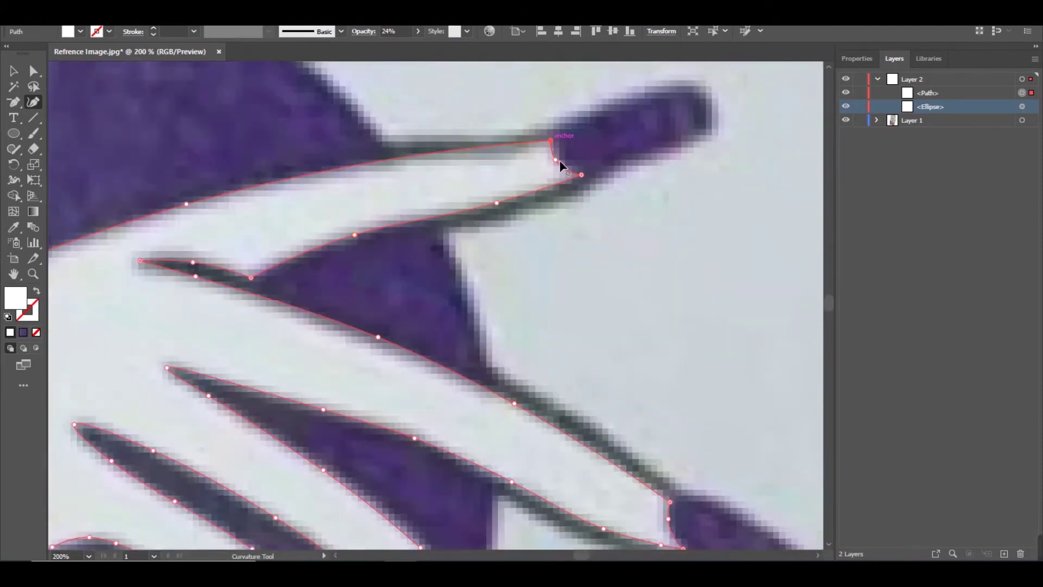
pyautogui.scroll(-3, 272, 293)
pyautogui.scroll(3, 273, 264)
pyautogui.scroll(-4, 287, 275)
# - Set the hand path's opacity to 100%
pyautogui.press('v')
pyautogui.click(514, 270)
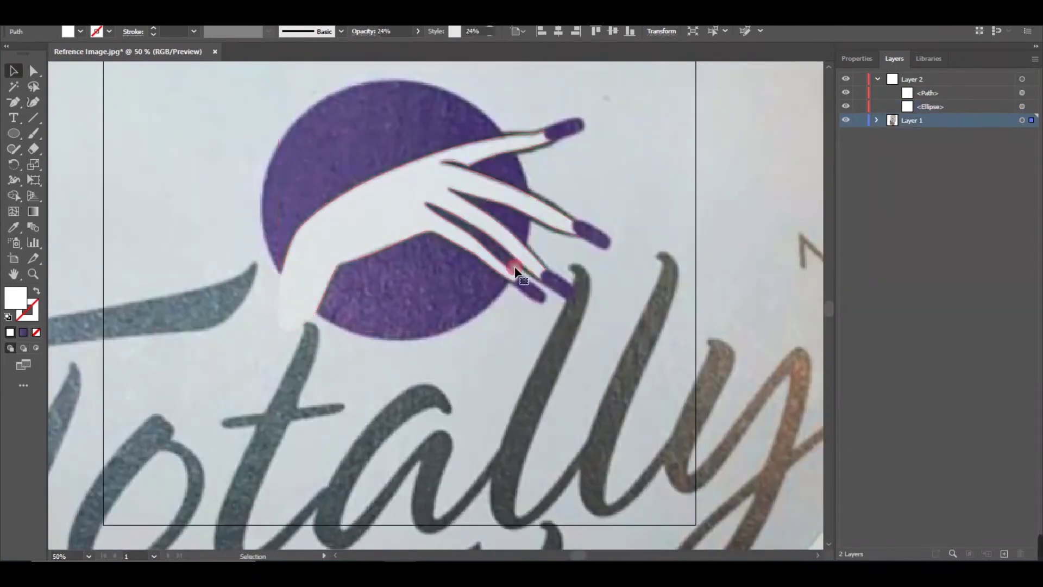
pyautogui.hotkey('ctrl', '+')
pyautogui.click(932, 93)
pyautogui.click(380, 242)
pyautogui.click(417, 31)
pyautogui.click(24, 70)
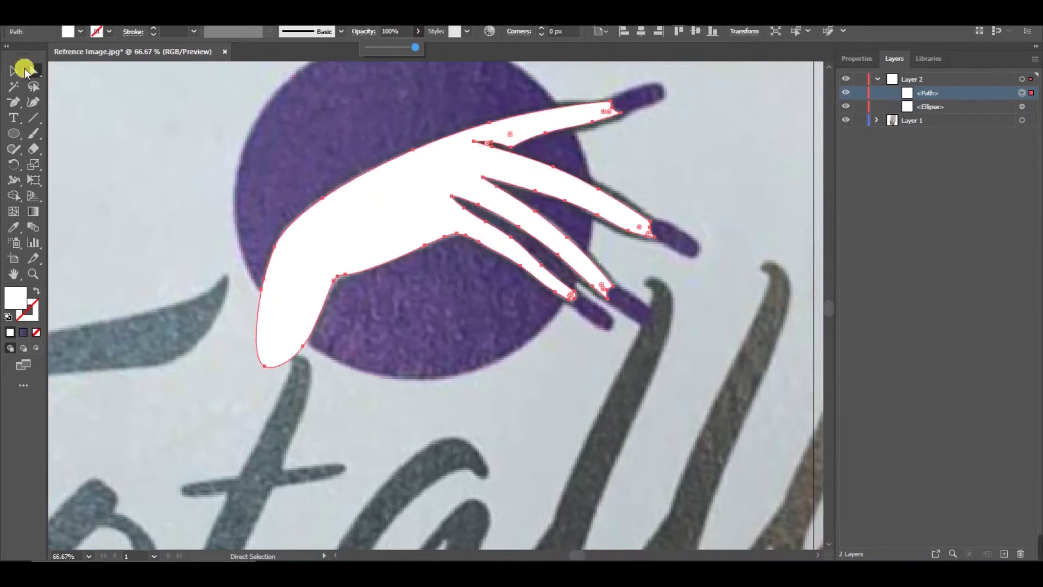
# - Make the circle 100% opaque and fill it with a purple gradient
pyautogui.click(912, 105)
pyautogui.click(296, 158)
pyautogui.click(417, 31)
pyautogui.click(415, 47)
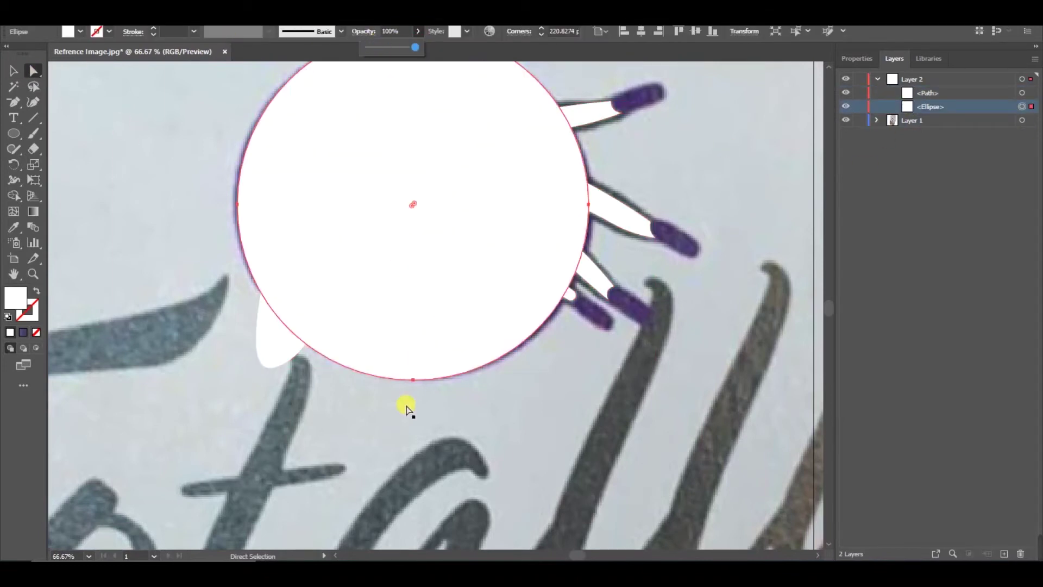
pyautogui.press('.')
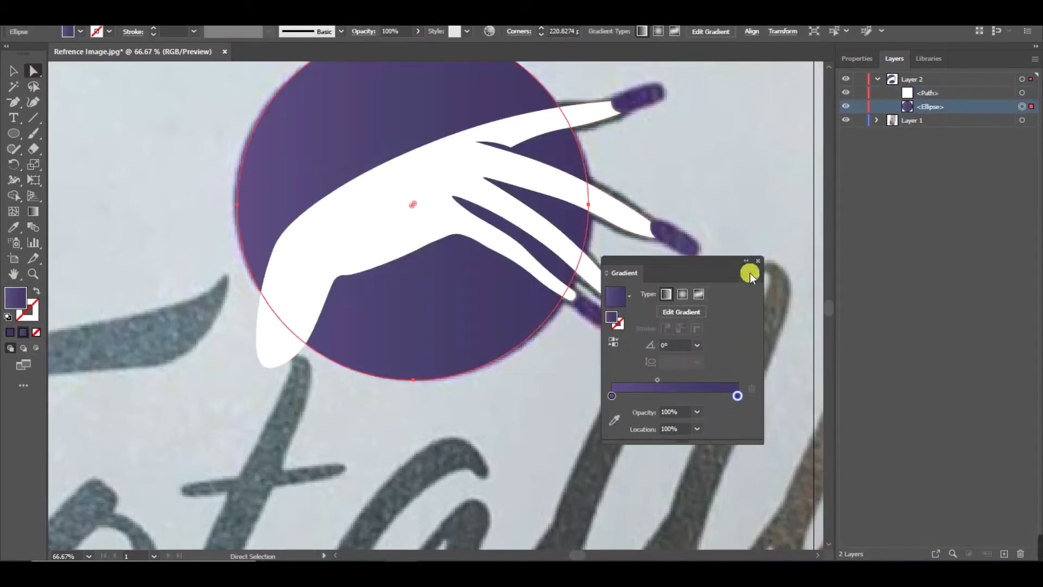
pyautogui.click(758, 261)
# - Trim off the part of the hand beyond the circle using the Shape Builder
pyautogui.keyDown('shift'); pyautogui.click(466, 180); pyautogui.keyUp('shift')
pyautogui.hotkey('ctrl', '1')
pyautogui.click(14, 195)
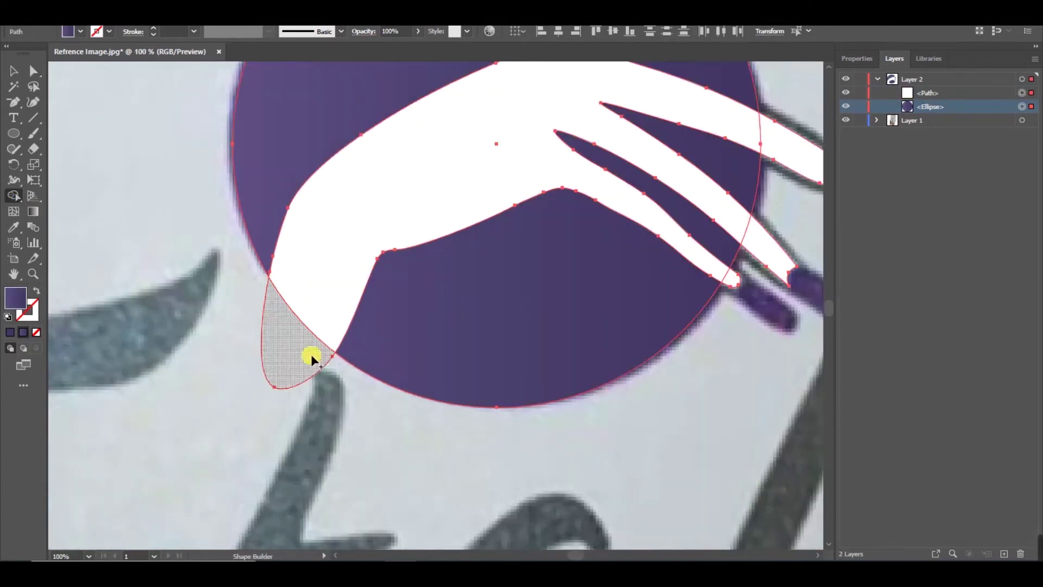
pyautogui.keyDown('alt'); pyautogui.click(310, 354); pyautogui.keyUp('alt')
pyautogui.press('v')
# - Toggle Layer 2 visibility to compare the artwork with the reference, then reselect the hand path
pyautogui.click(878, 79)
pyautogui.click(847, 79)
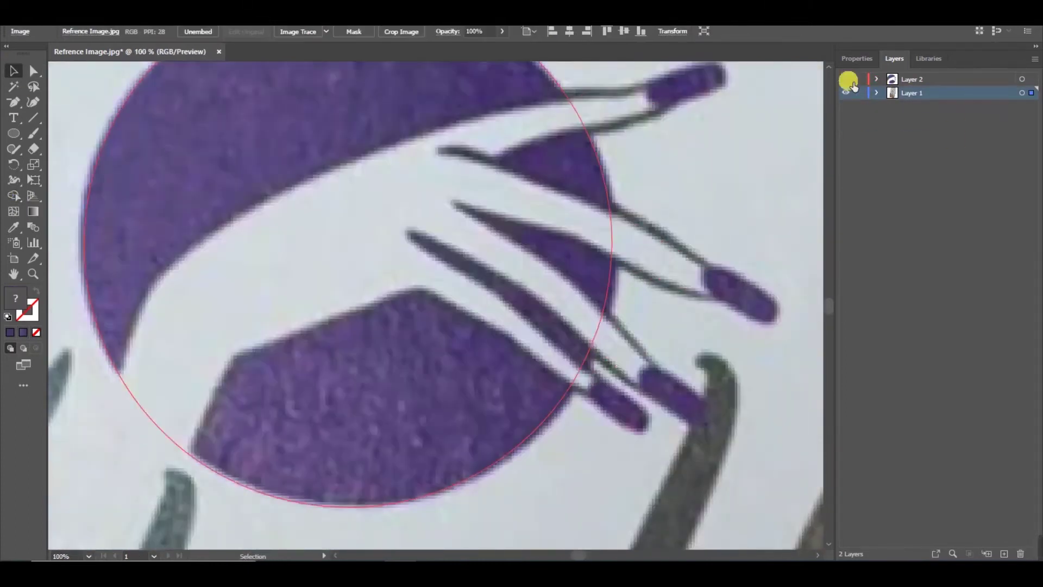
pyautogui.click(846, 78)
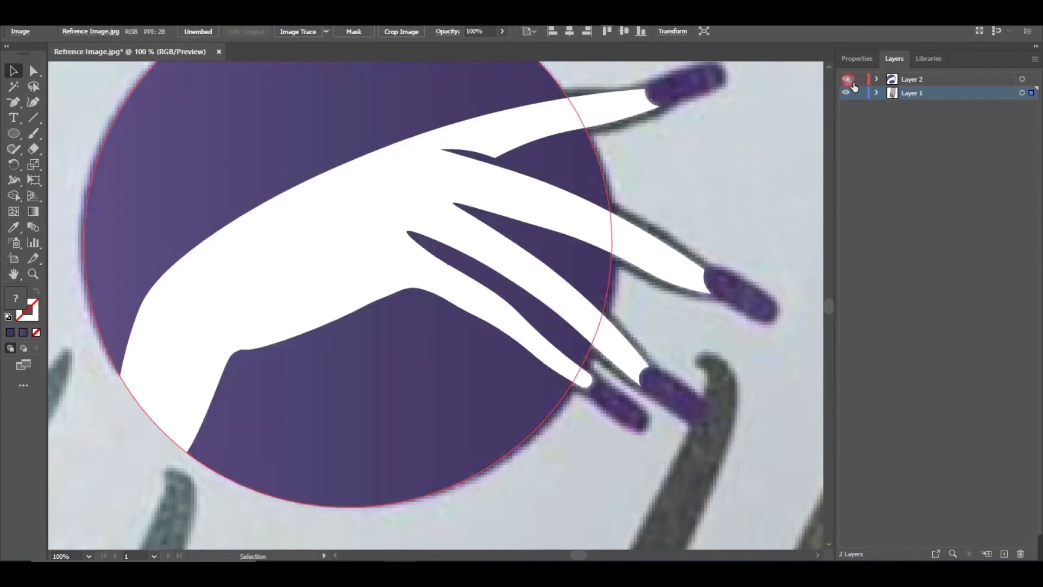
pyautogui.doubleClick(846, 79)
pyautogui.click(846, 78)
pyautogui.hotkey('ctrl', '-')
pyautogui.hotkey('ctrl', '-')
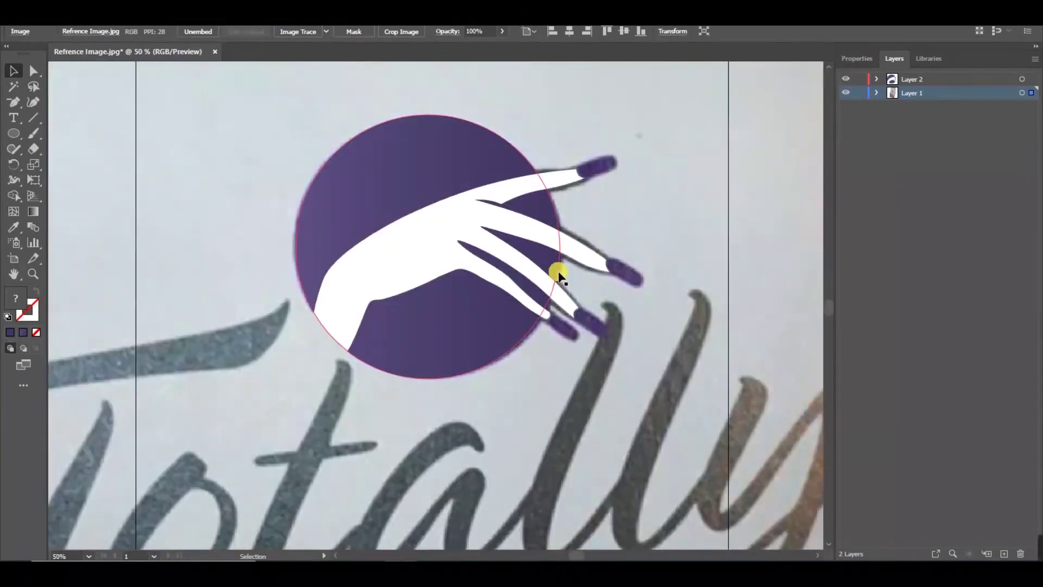
pyautogui.click(877, 79)
pyautogui.click(908, 93)
pyautogui.hotkey('ctrl', '+')
pyautogui.hotkey('ctrl', '+')
pyautogui.hotkey('ctrl', '+')
# - Reshape the hand's lower corner and finger edge with the Curvature tool
pyautogui.click(33, 71)
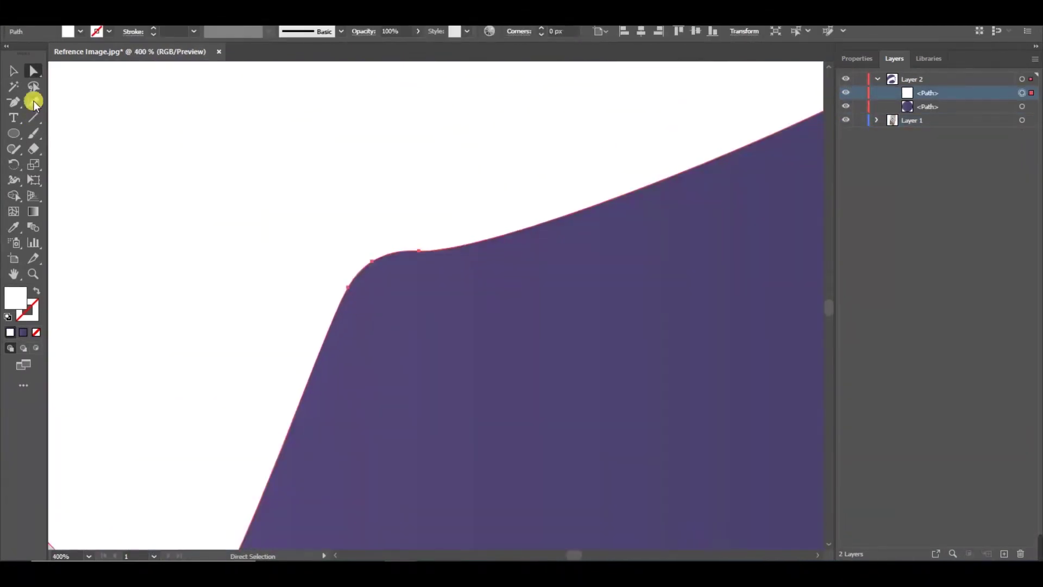
pyautogui.click(33, 102)
pyautogui.click(373, 262)
pyautogui.hotkey('ctrl', '-')
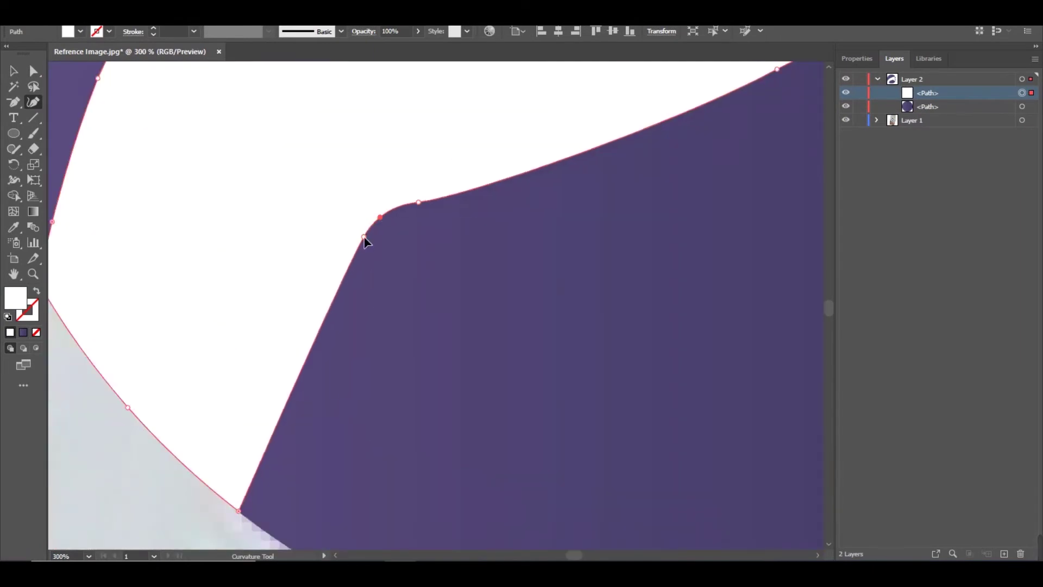
pyautogui.moveTo(366, 261); pyautogui.dragTo(562, 231)
pyautogui.hotkey('ctrl', '-')
pyautogui.hotkey('ctrl', '-')
pyautogui.moveTo(435, 168); pyautogui.dragTo(459, 187)
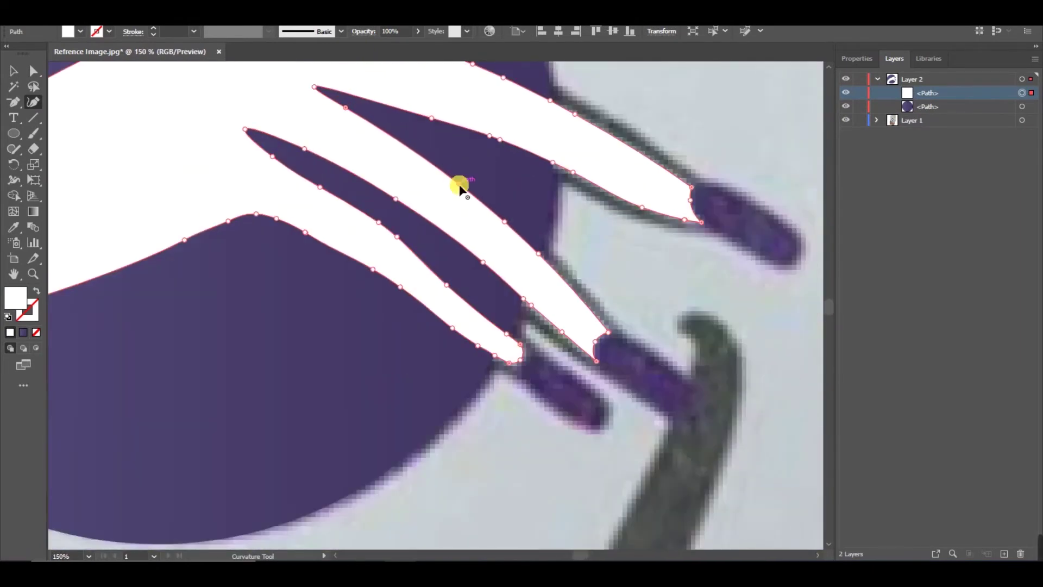
pyautogui.click(461, 185)
pyautogui.hotkey('ctrl', '+')
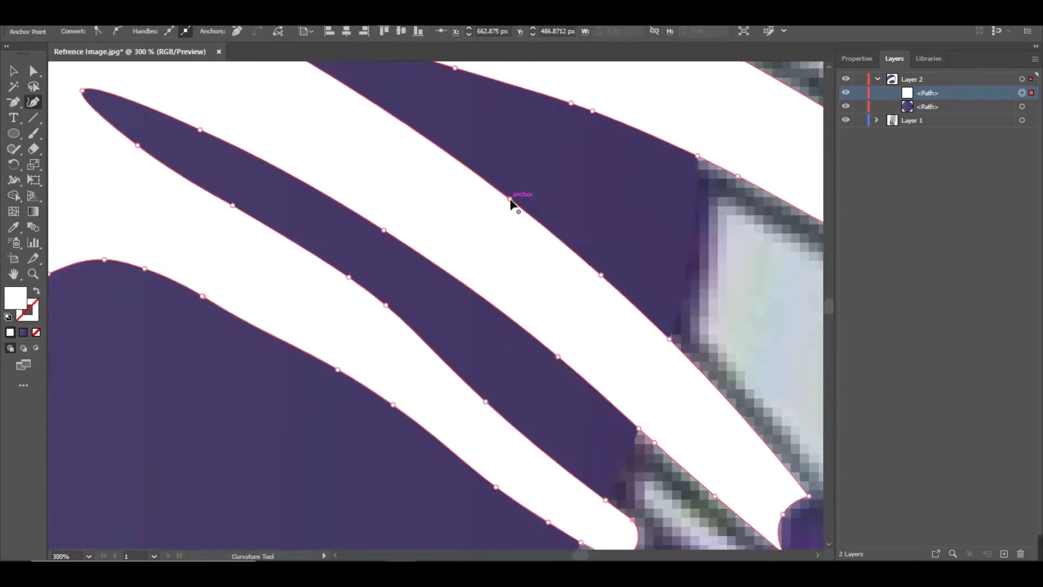
pyautogui.moveTo(419, 130); pyautogui.dragTo(484, 179)
# - Alt-drag the hand path to create a duplicate copy
pyautogui.hotkey('ctrl', '-')
pyautogui.hotkey('ctrl', '-')
pyautogui.hotkey('ctrl', '-')
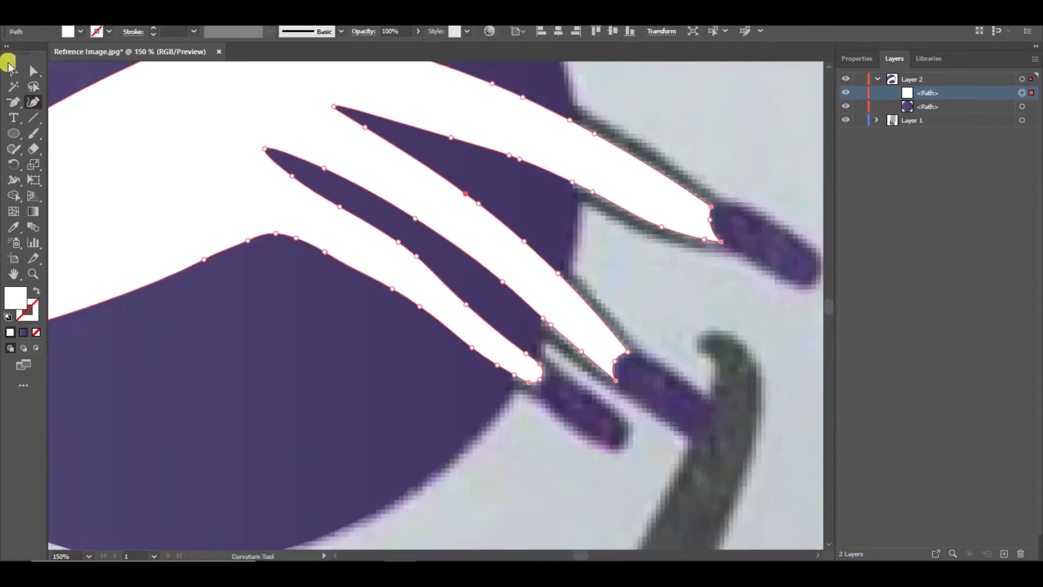
pyautogui.press('v')
pyautogui.click(245, 395)
pyautogui.click(454, 290)
pyautogui.hotkey('ctrl', '+')
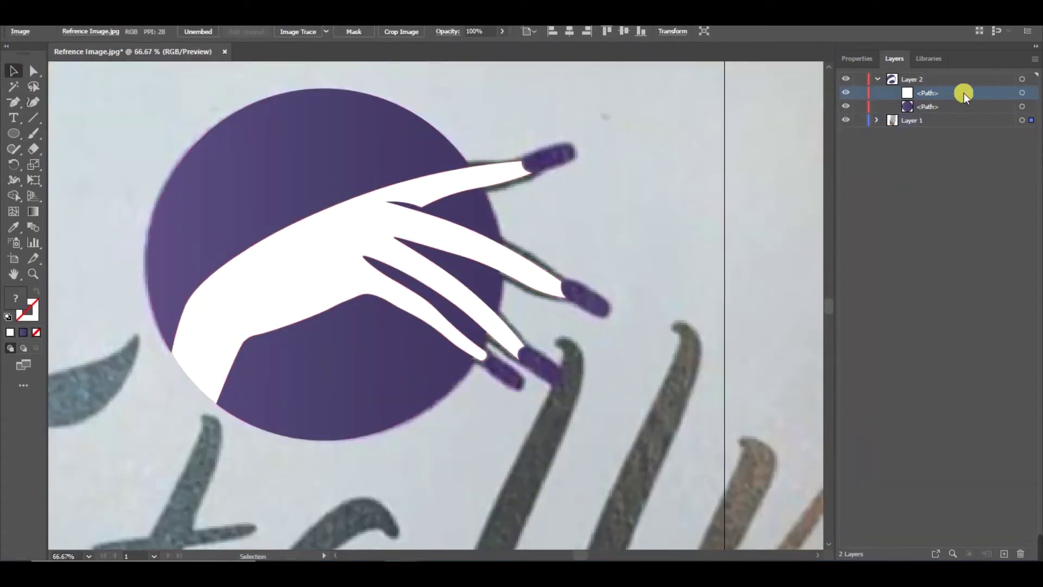
pyautogui.click(274, 276)
pyautogui.moveTo(274, 276); pyautogui.dragTo(311, 266)
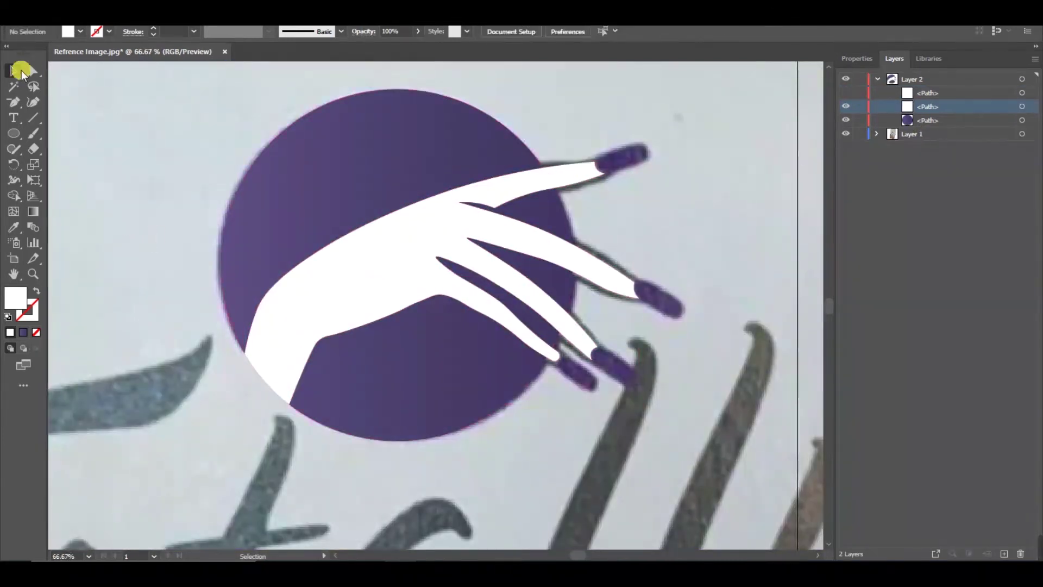
# - Give the hand a black outline with rounded joins, set to 4 pt
pyautogui.click(133, 31)
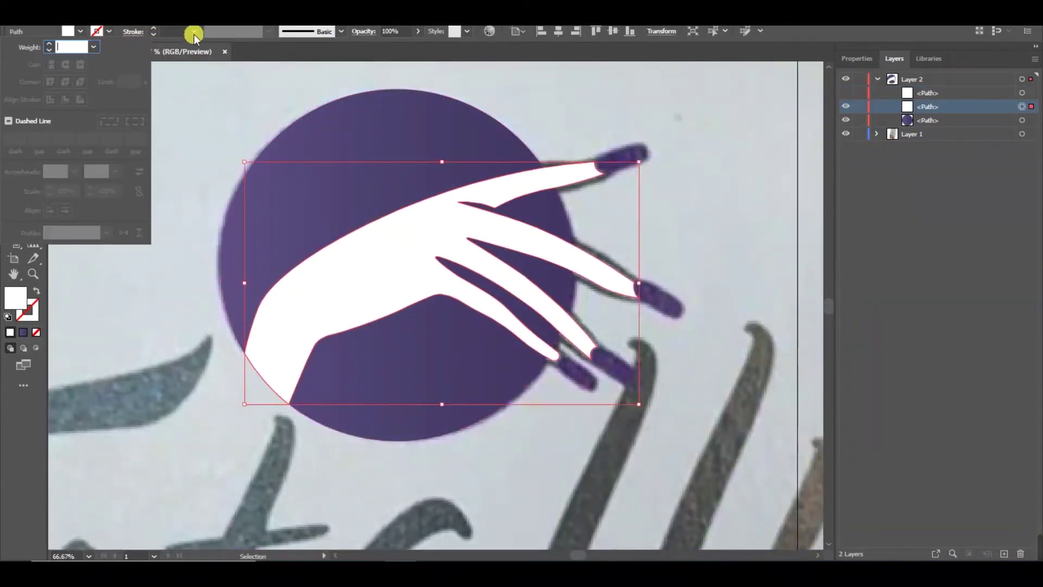
pyautogui.click(194, 31)
pyautogui.click(209, 116)
pyautogui.click(133, 32)
pyautogui.click(66, 81)
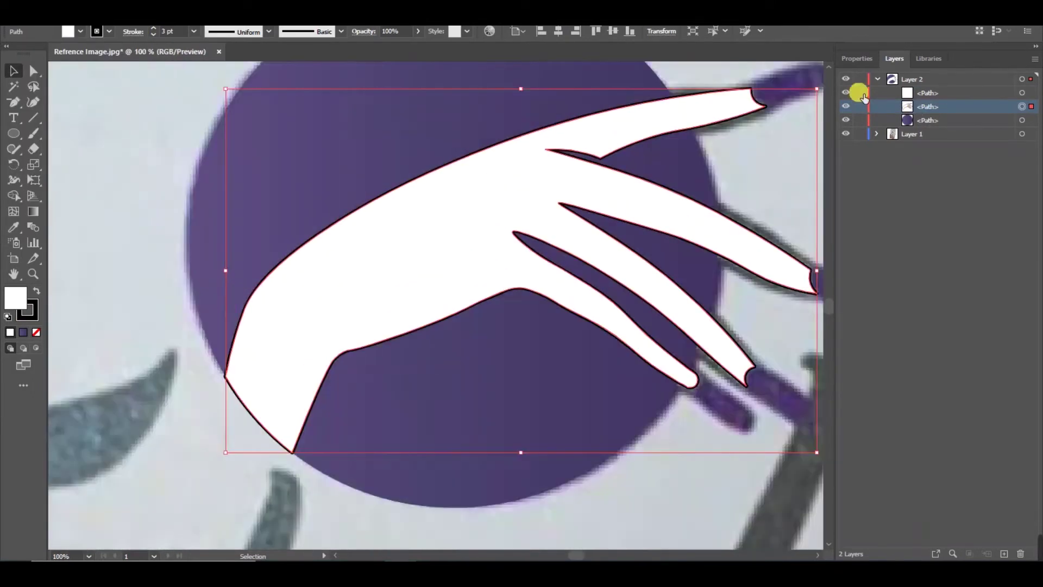
pyautogui.click(193, 31)
pyautogui.click(209, 131)
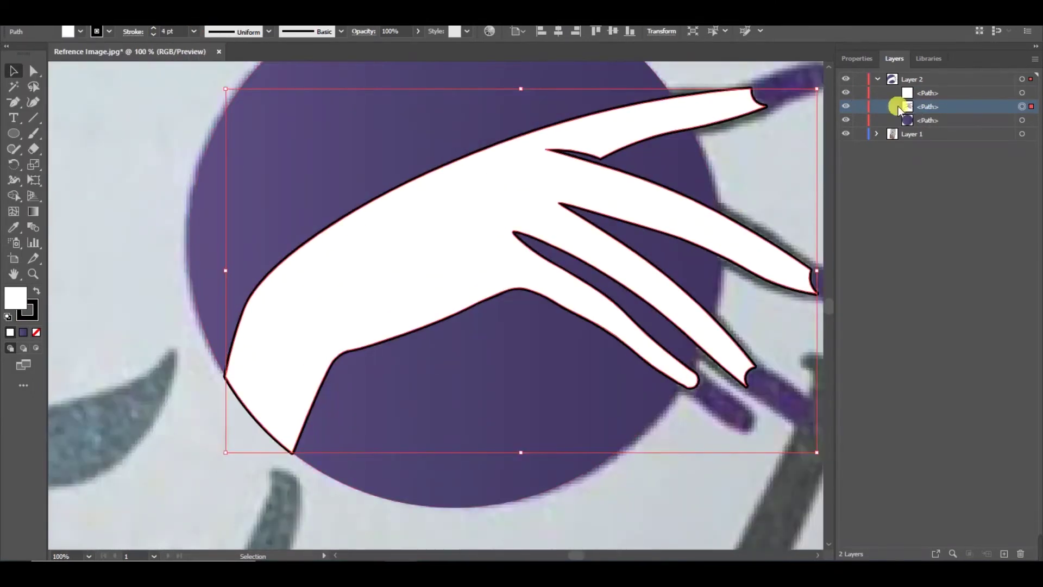
# - Move the hand's wrist corner anchor to follow the reference edge
pyautogui.click(34, 103)
pyautogui.scroll(5, 326, 431)
pyautogui.scroll(2, 329, 431)
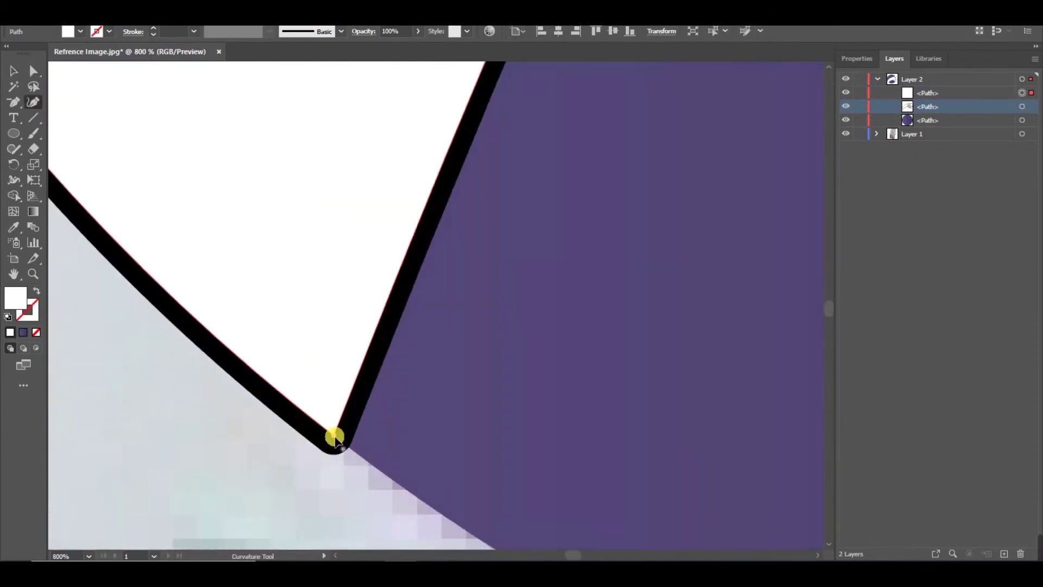
pyautogui.press('a')
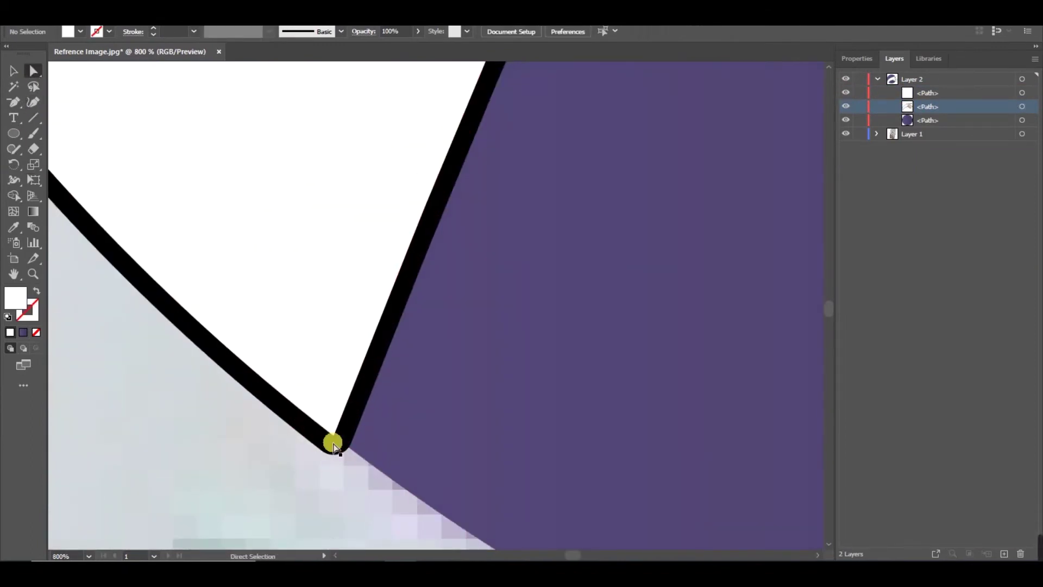
pyautogui.click(333, 436)
pyautogui.click(906, 107)
pyautogui.click(34, 102)
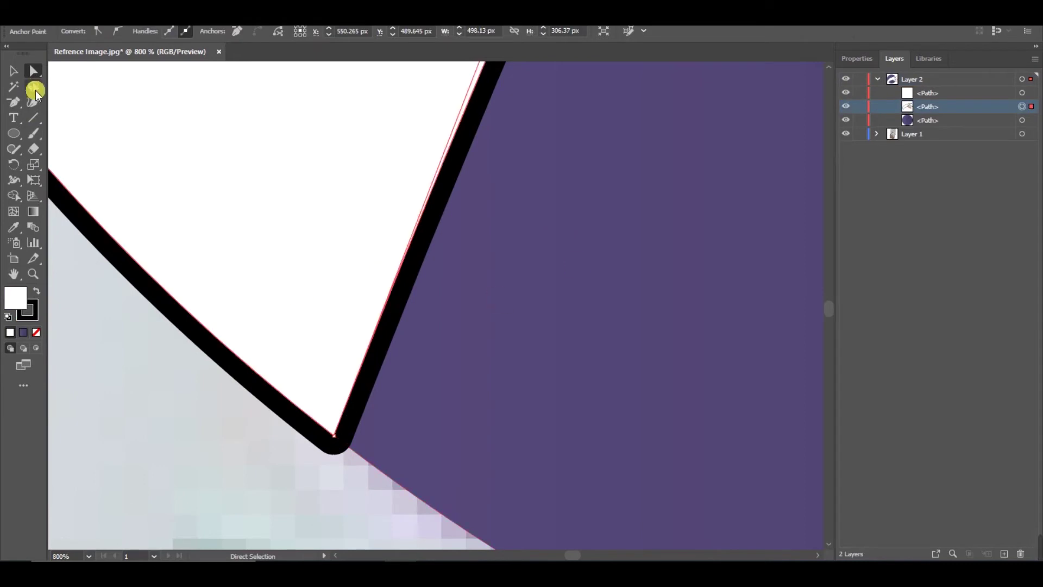
pyautogui.scroll(2, 216, 251)
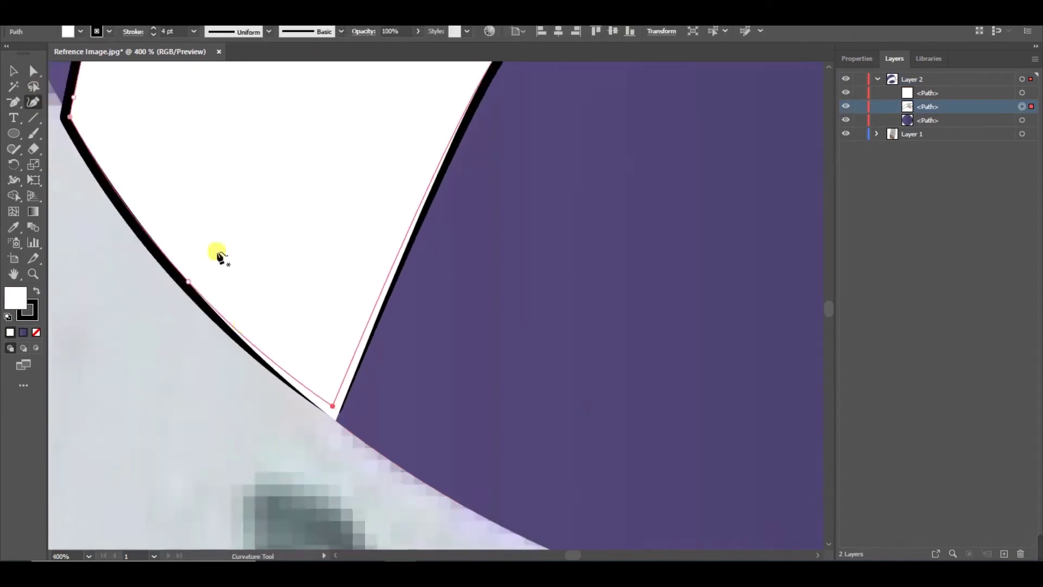
pyautogui.moveTo(198, 221); pyautogui.dragTo(223, 194)
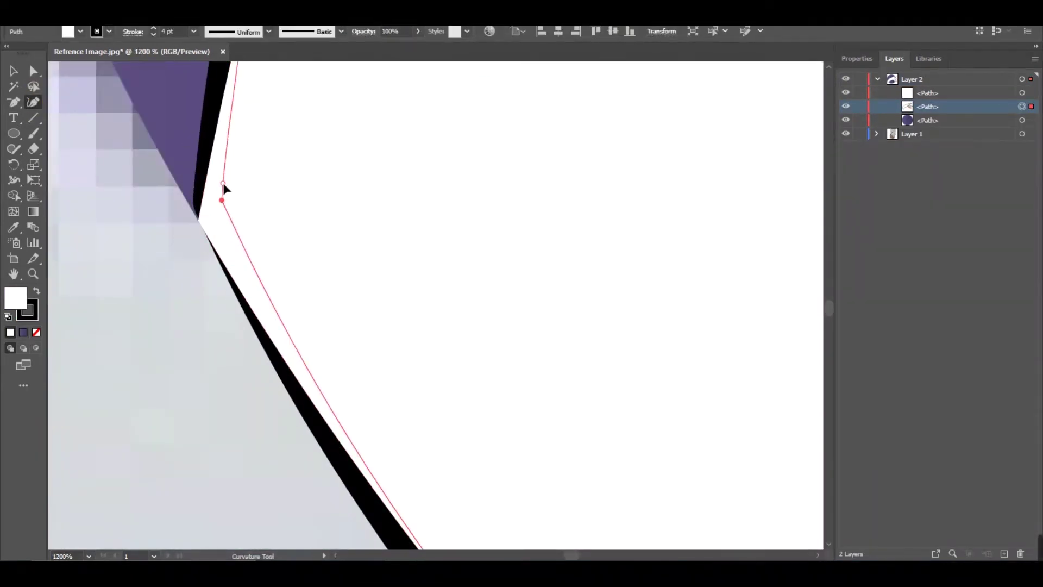
# - Zoom around the logo and select the reference image
pyautogui.scroll(2, 246, 194)
pyautogui.scroll(-2, 244, 212)
pyautogui.scroll(-2, 326, 337)
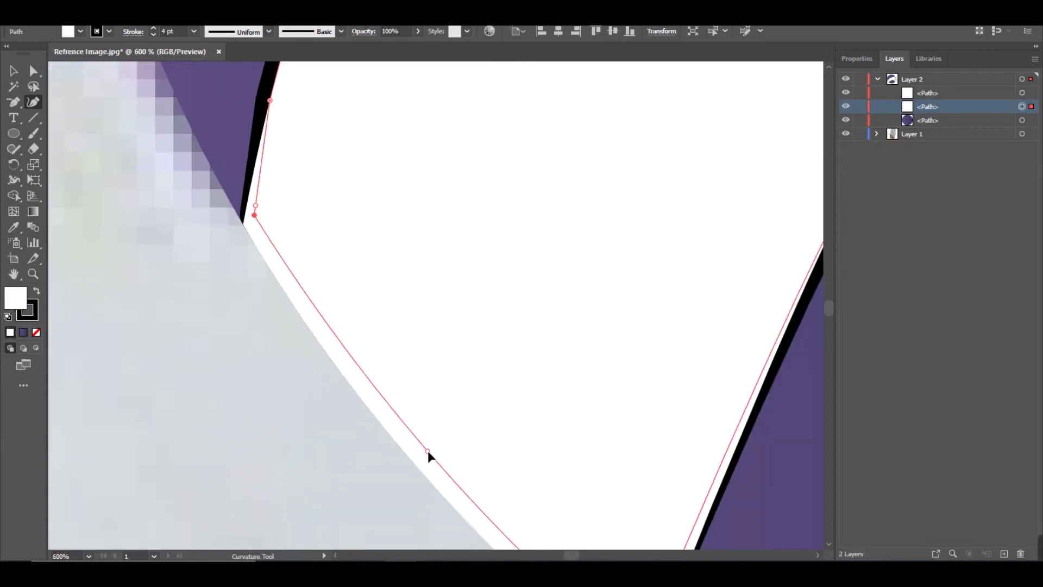
pyautogui.scroll(-1, 421, 440)
pyautogui.scroll(-3, 633, 244)
pyautogui.scroll(3, 505, 185)
pyautogui.scroll(-1, 535, 170)
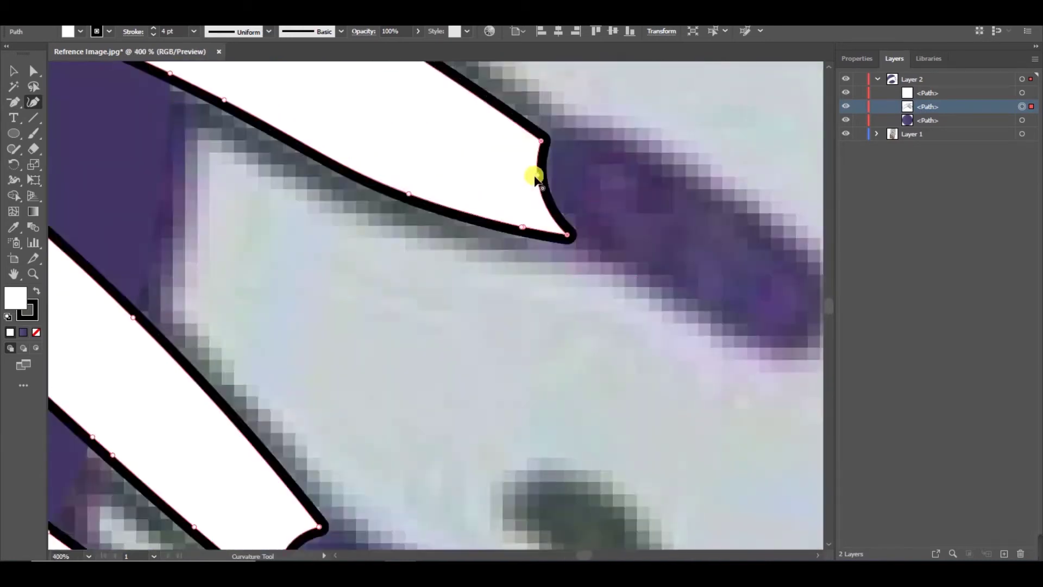
pyautogui.scroll(-1, 454, 328)
pyautogui.scroll(-2, 454, 329)
pyautogui.press('v')
pyautogui.scroll(-2, 344, 331)
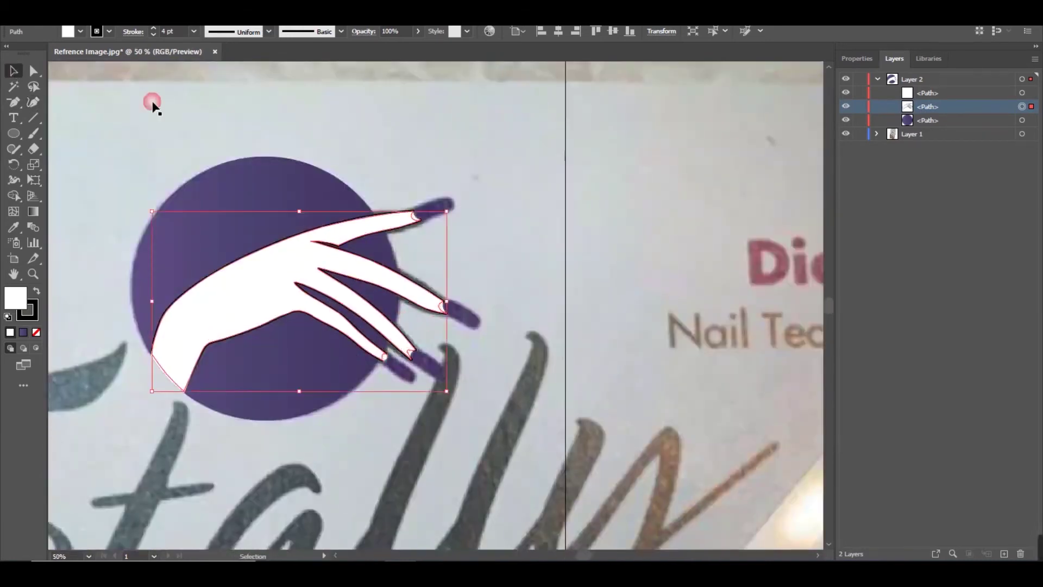
pyautogui.scroll(2, 535, 293)
pyautogui.click(536, 293)
pyautogui.scroll(-2, 535, 293)
pyautogui.scroll(3, 396, 198)
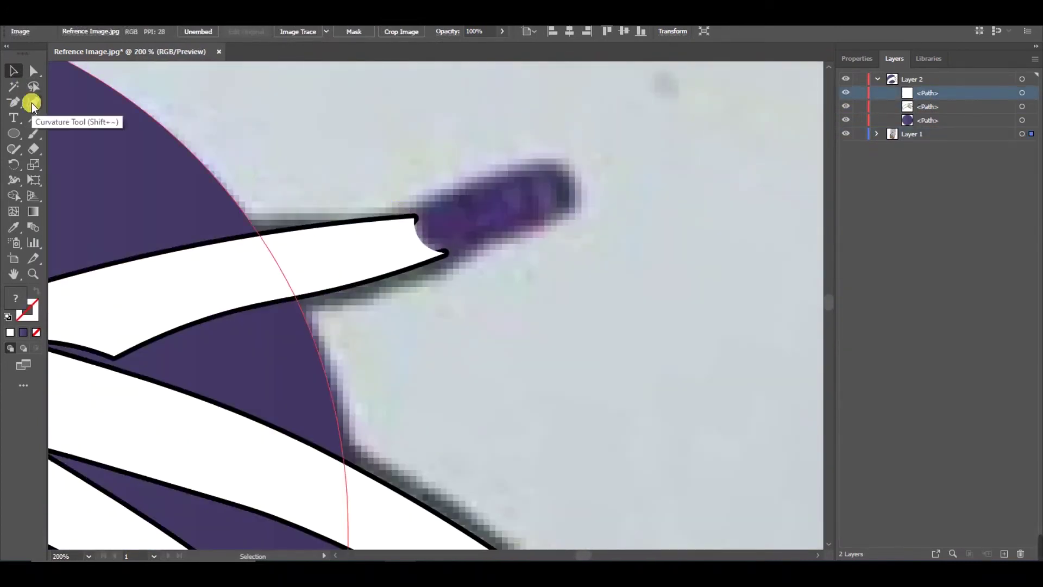
# - Trace the top finger's nail outline in sampled purple with the Curvature tool
pyautogui.scroll(-3, 175, 179)
pyautogui.scroll(4, 442, 348)
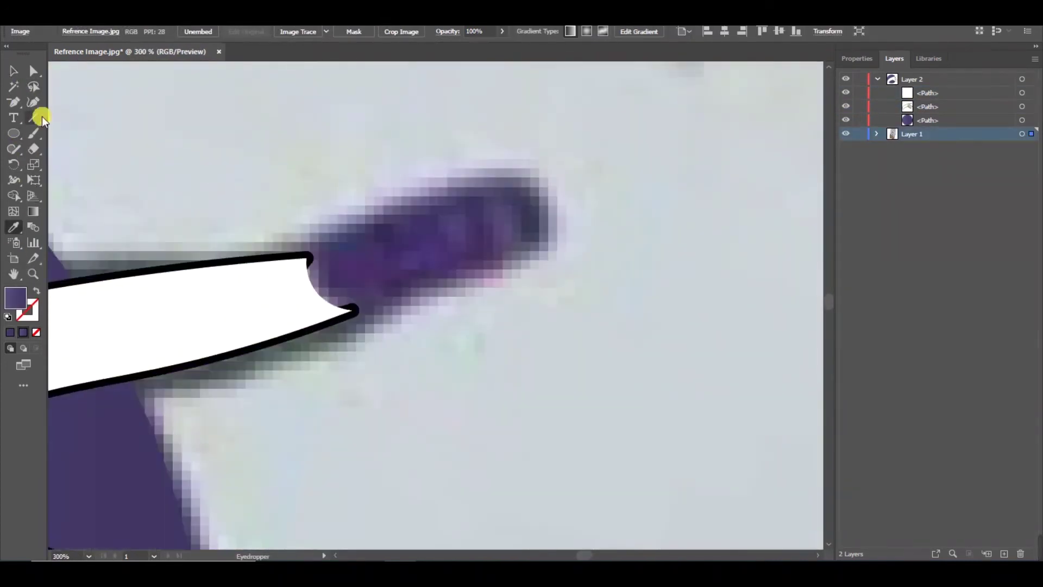
pyautogui.click(33, 102)
pyautogui.click(502, 173)
pyautogui.click(524, 179)
pyautogui.click(543, 237)
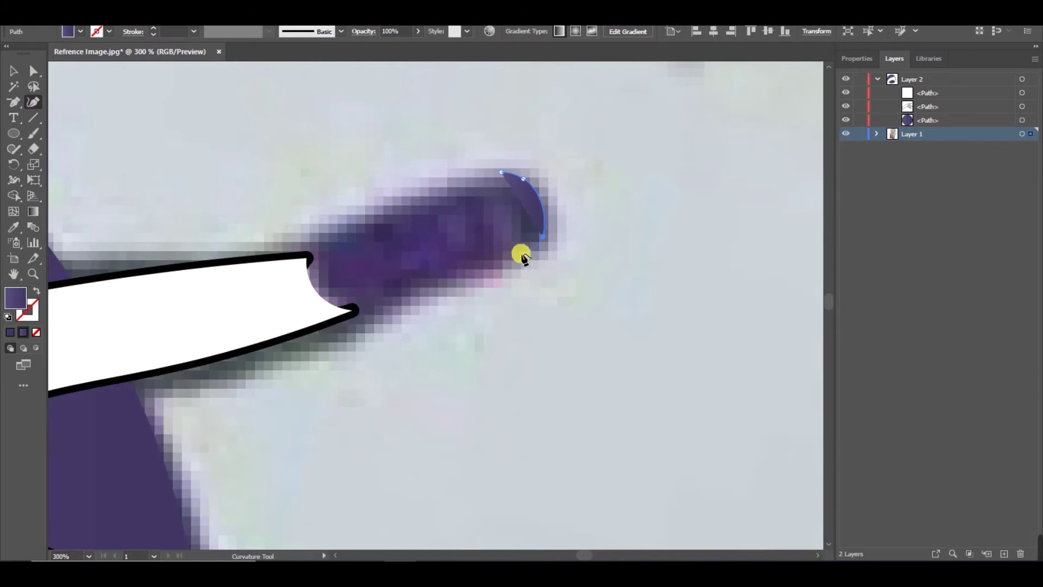
pyautogui.click(517, 253)
pyautogui.click(460, 282)
pyautogui.click(368, 310)
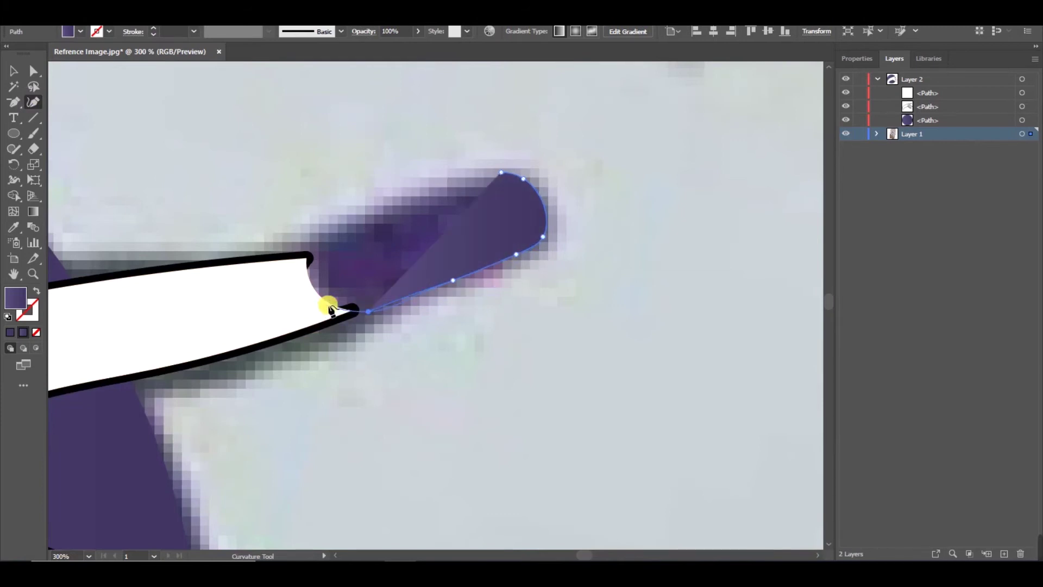
pyautogui.click(326, 303)
pyautogui.scroll(2, 307, 274)
pyautogui.click(307, 269)
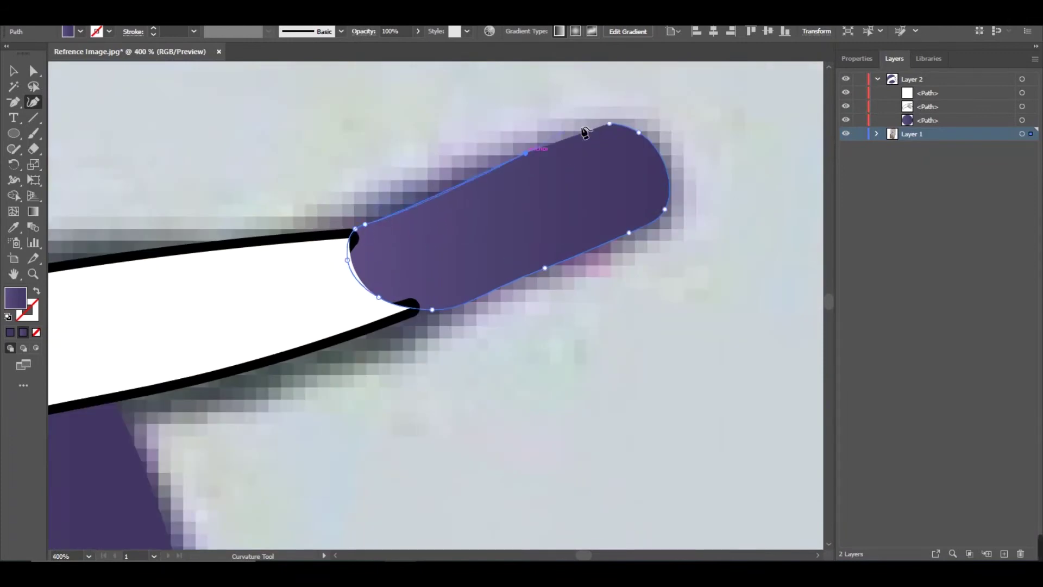
# - Drag the nail's anchors to match the reference nail's curves
pyautogui.scroll(1, 613, 129)
pyautogui.moveTo(597, 123); pyautogui.dragTo(601, 130)
pyautogui.moveTo(479, 166); pyautogui.dragTo(472, 164)
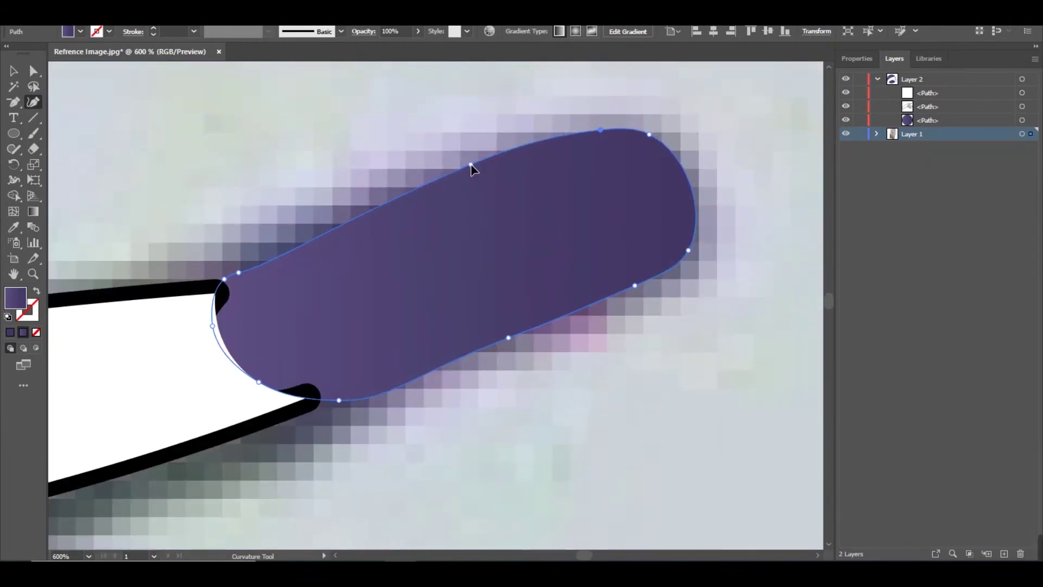
pyautogui.moveTo(689, 250); pyautogui.dragTo(685, 243)
pyautogui.moveTo(635, 285); pyautogui.dragTo(625, 284)
pyautogui.click(509, 338)
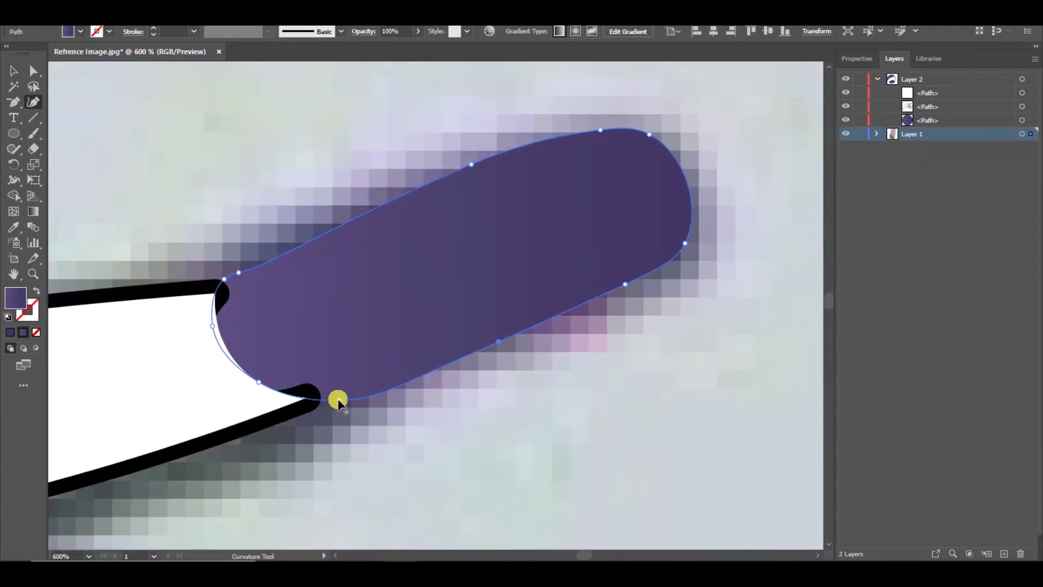
pyautogui.moveTo(337, 400); pyautogui.dragTo(326, 397)
# - Move the nail path to the top of Layer 2 and check its placement
pyautogui.hotkey('ctrl', '-')
pyautogui.hotkey('ctrl', '-')
pyautogui.hotkey('ctrl', '-')
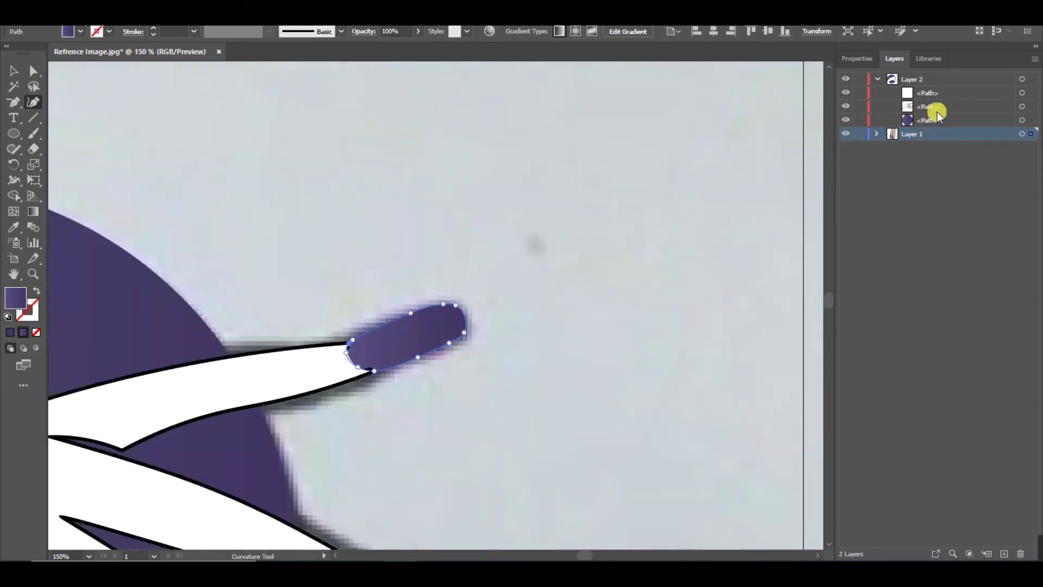
pyautogui.click(848, 132)
pyautogui.moveTo(925, 142); pyautogui.dragTo(924, 90)
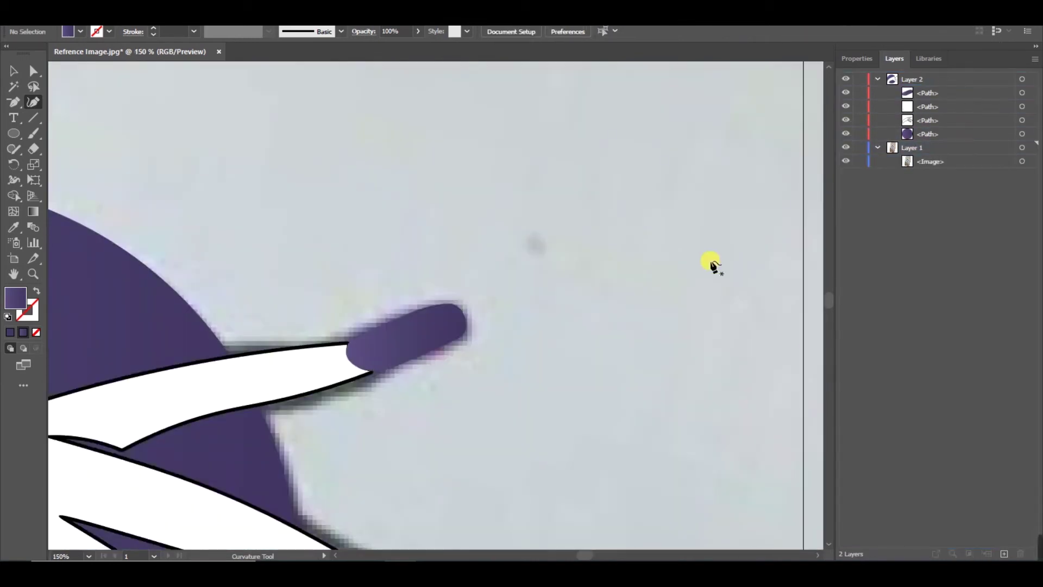
pyautogui.hotkey('ctrl', '+')
pyautogui.hotkey('ctrl', '+')
pyautogui.hotkey('ctrl', '+')
pyautogui.press('v')
pyautogui.moveTo(509, 251); pyautogui.dragTo(505, 252)
# - Trace and close the second fingernail's outline with the Curvature tool
pyautogui.hotkey('ctrl', '-')
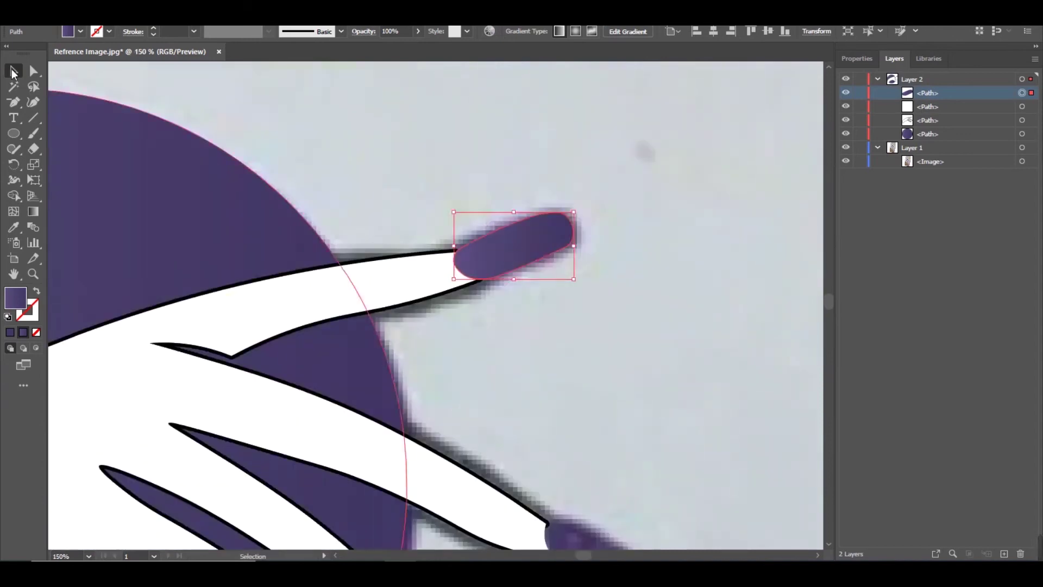
pyautogui.click(500, 359)
pyautogui.hotkey('ctrl', '+')
pyautogui.click(33, 102)
pyautogui.click(429, 277)
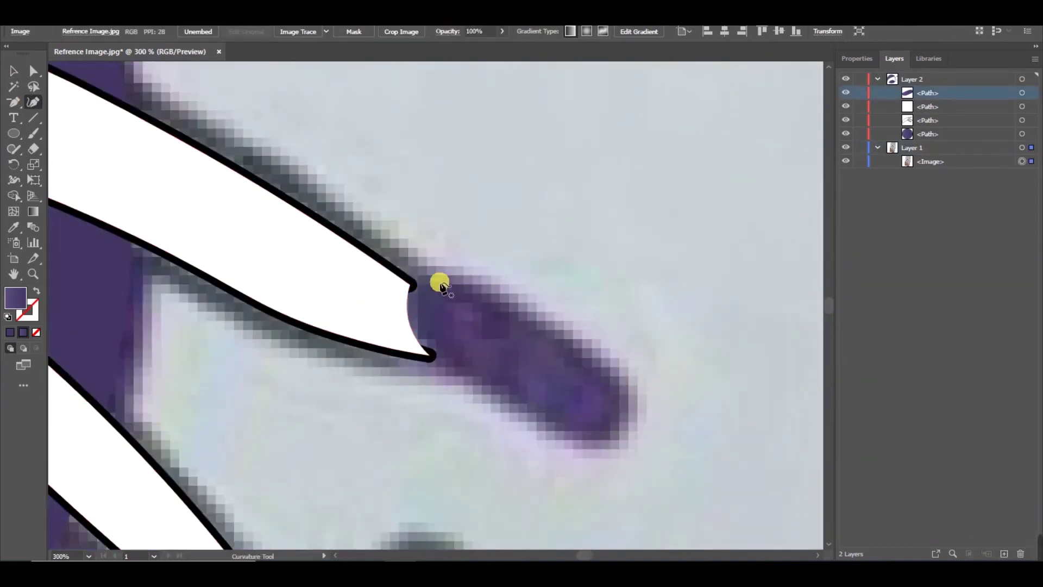
pyautogui.click(541, 330)
pyautogui.click(613, 379)
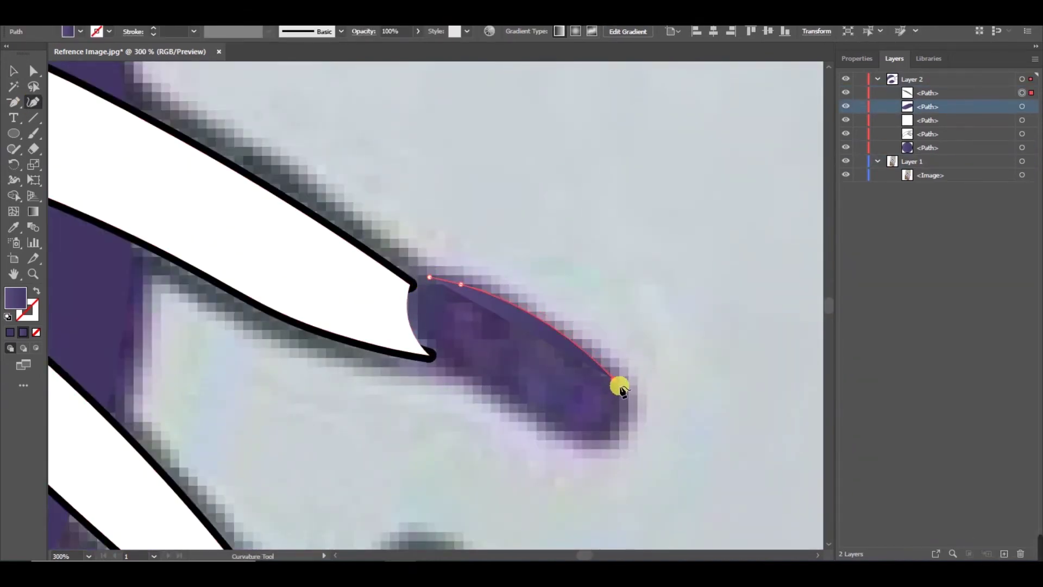
pyautogui.click(618, 401)
pyautogui.click(602, 434)
pyautogui.click(559, 430)
pyautogui.click(432, 365)
pyautogui.click(406, 340)
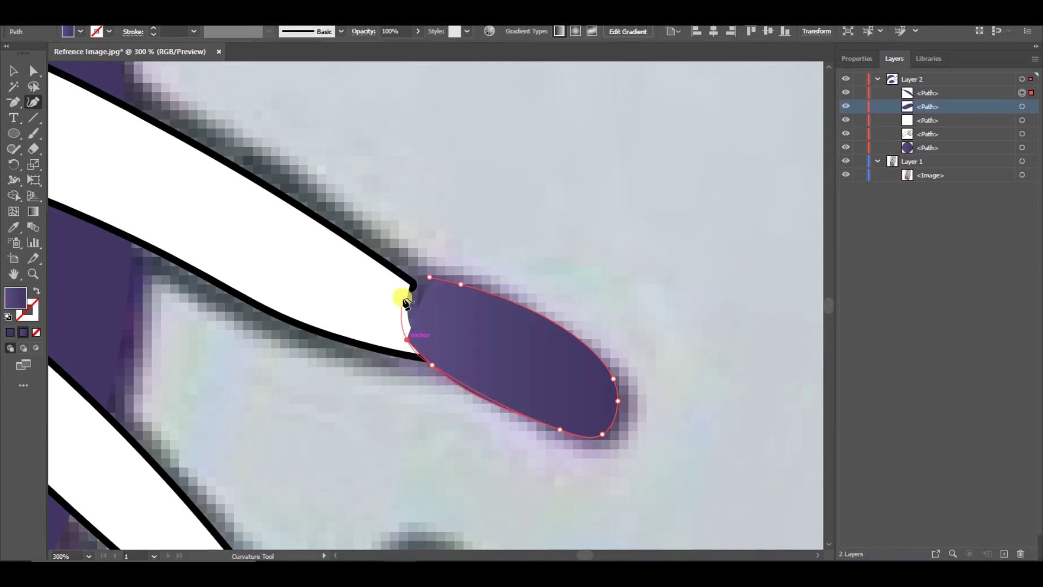
pyautogui.click(403, 294)
pyautogui.scroll(2, 496, 333)
pyautogui.click(355, 228)
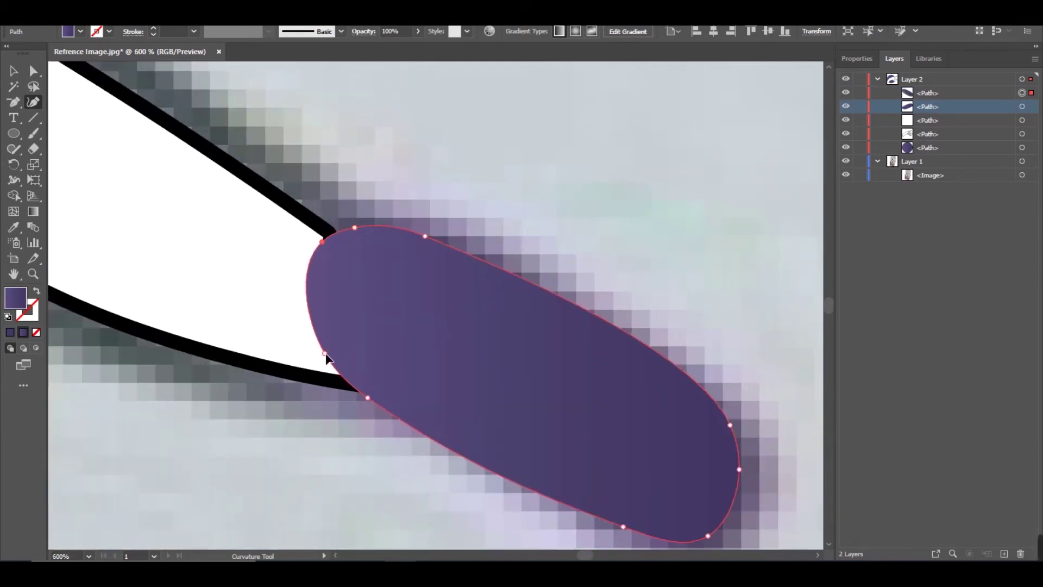
# - Drag the second nail's anchors to round its right end and upper curve
pyautogui.scroll(-2, 318, 247)
pyautogui.scroll(2, 365, 333)
pyautogui.click(551, 454)
pyautogui.moveTo(671, 402); pyautogui.dragTo(668, 417)
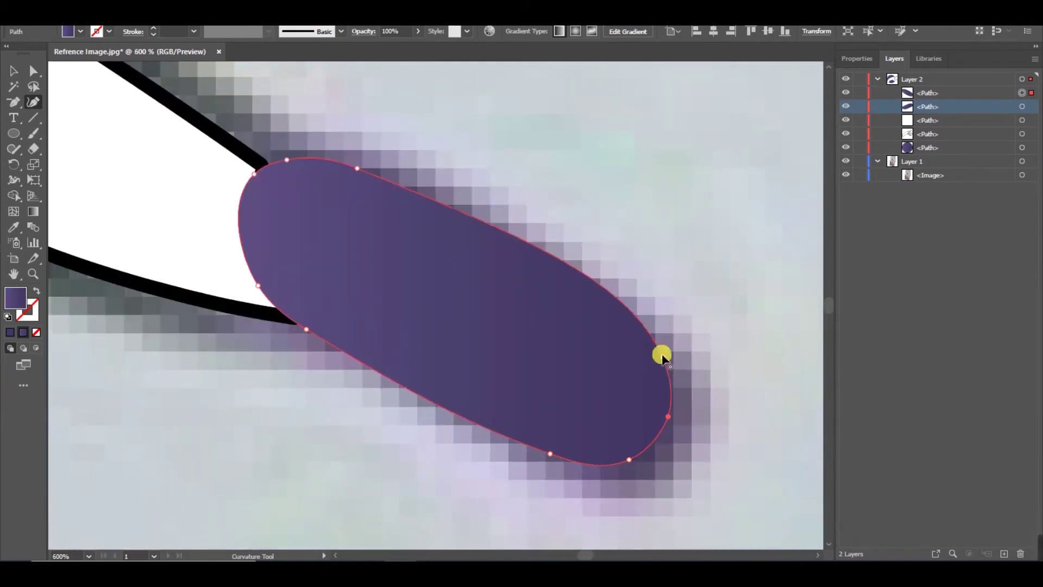
pyautogui.moveTo(662, 357); pyautogui.dragTo(640, 346)
pyautogui.moveTo(357, 168); pyautogui.dragTo(501, 244)
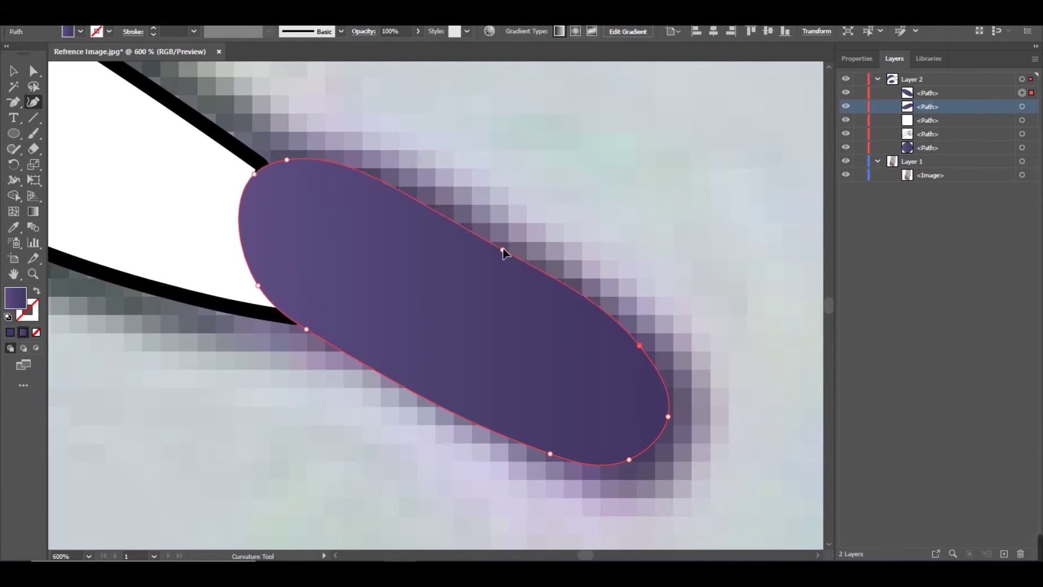
pyautogui.click(281, 165)
pyautogui.scroll(-10, 315, 163)
pyautogui.scroll(3, 410, 292)
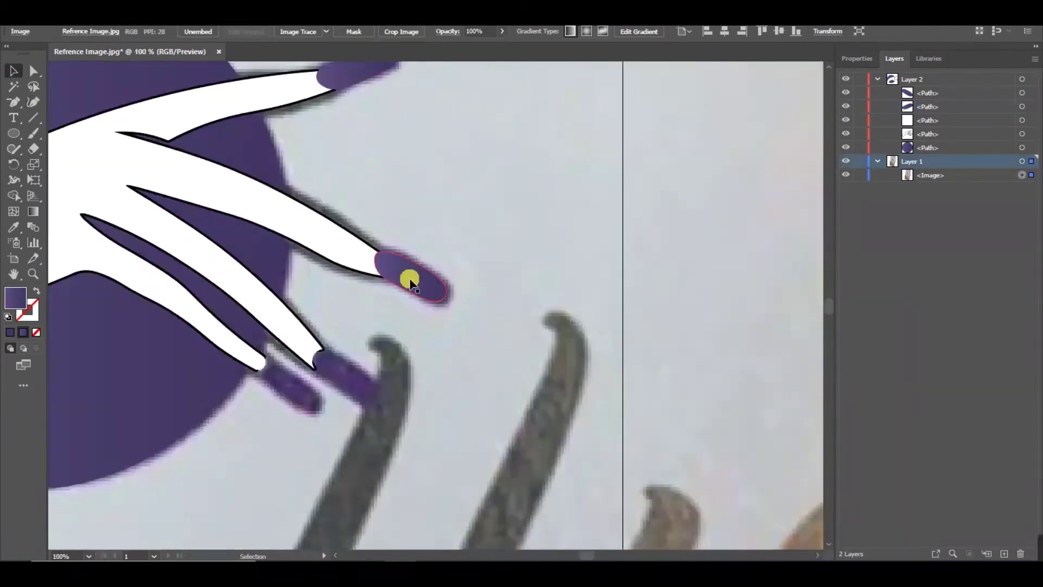
pyautogui.scroll(6, 402, 267)
# - Draw a closed curved nail outline over the third fingertip with the Curvature Tool
pyautogui.press('v')
pyautogui.scroll(-4, 435, 239)
pyautogui.scroll(-3, 460, 220)
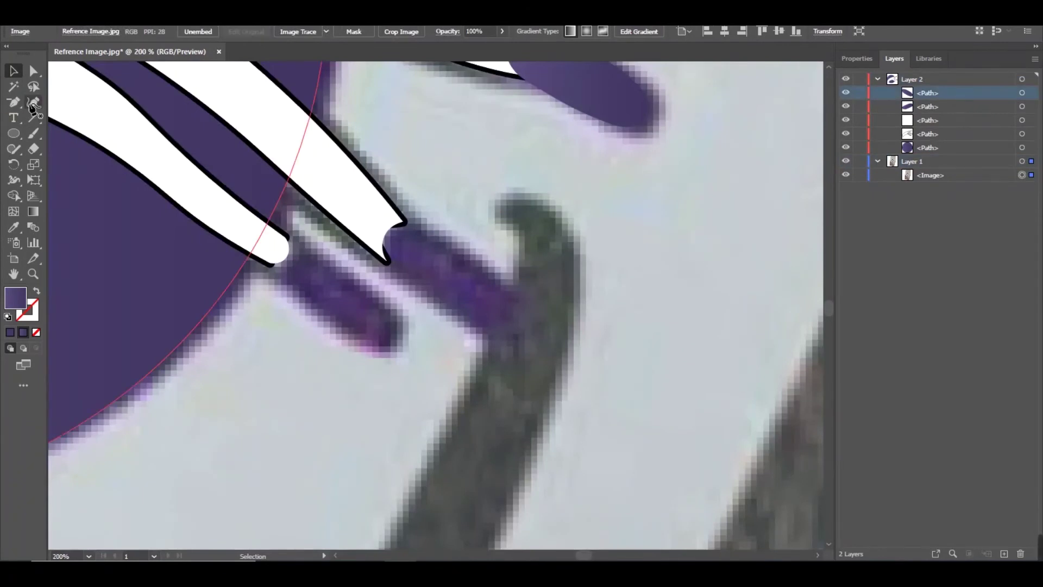
pyautogui.scroll(5, 374, 193)
pyautogui.hotkey('shift', '`')
pyautogui.click(351, 178)
pyautogui.click(375, 190)
pyautogui.click(530, 329)
pyautogui.click(532, 375)
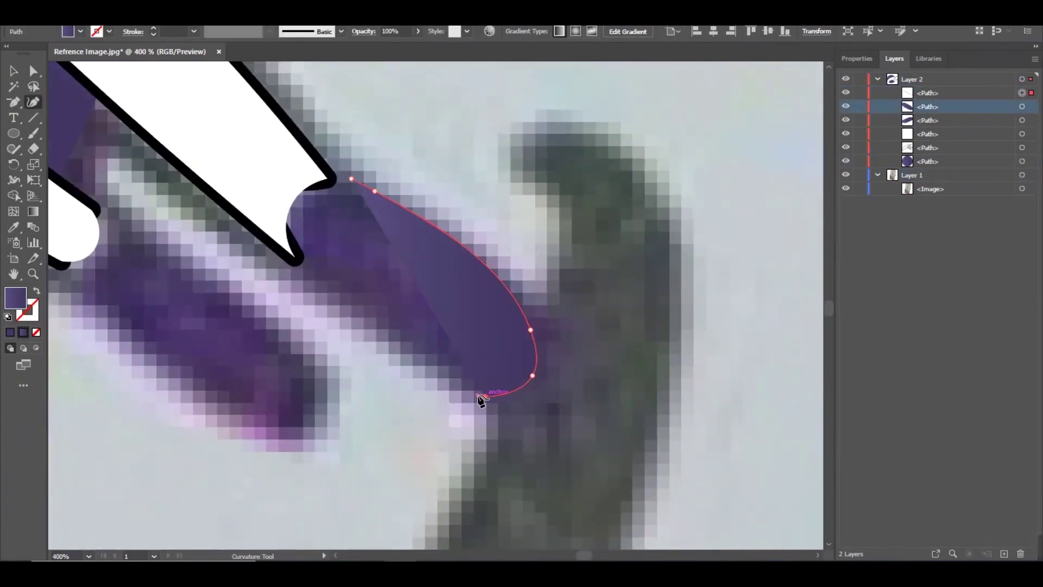
pyautogui.click(485, 397)
pyautogui.click(296, 274)
pyautogui.click(282, 237)
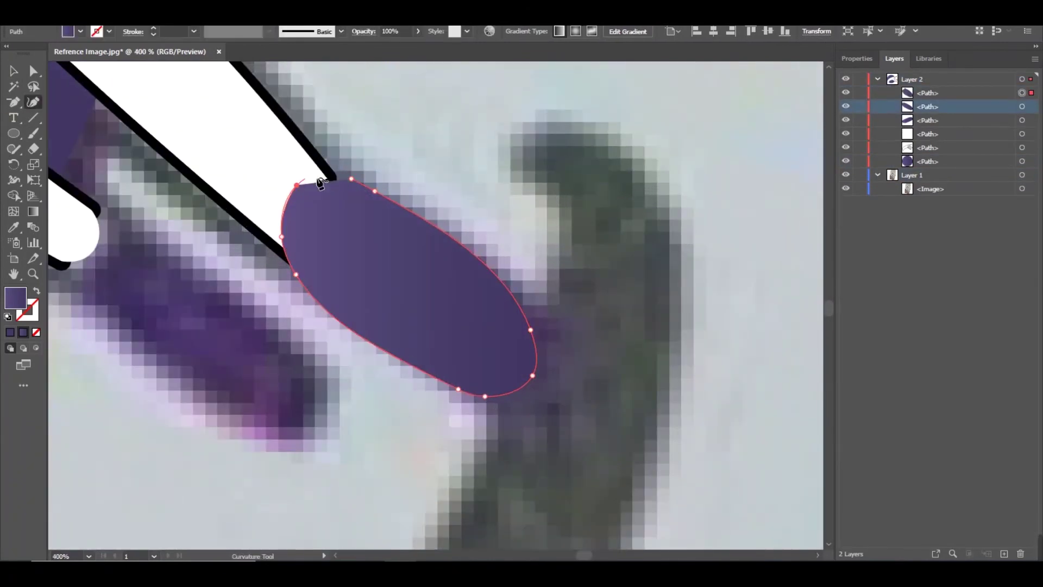
pyautogui.click(352, 178)
# - Drag the nail's anchors so its edges and tip follow the reference nail
pyautogui.scroll(1, 299, 182)
pyautogui.moveTo(410, 188); pyautogui.dragTo(385, 177)
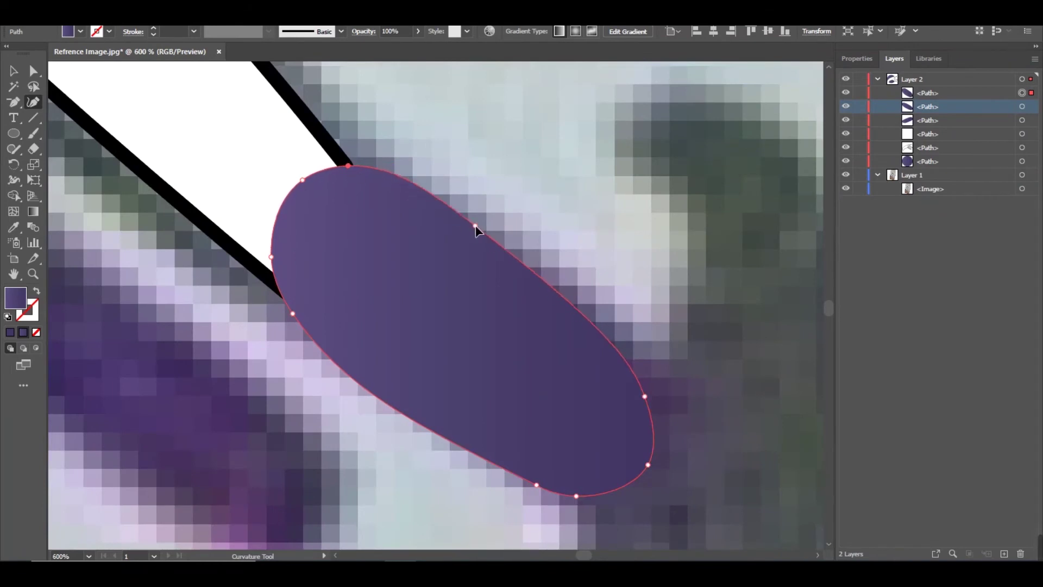
pyautogui.moveTo(645, 396); pyautogui.dragTo(553, 295)
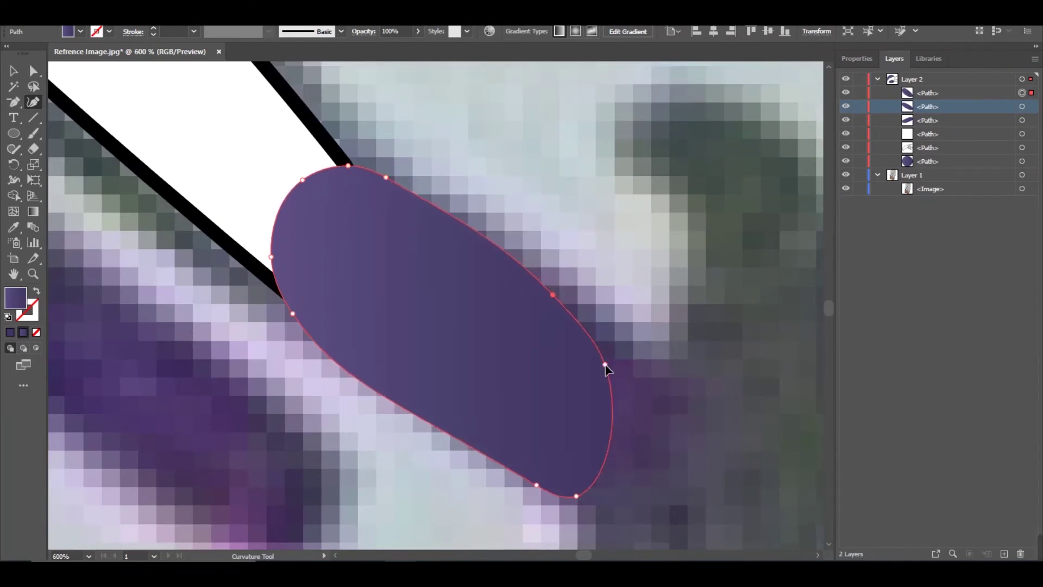
pyautogui.moveTo(650, 466); pyautogui.dragTo(637, 411)
pyautogui.moveTo(576, 495); pyautogui.dragTo(625, 471)
pyautogui.moveTo(536, 485); pyautogui.dragTo(542, 469)
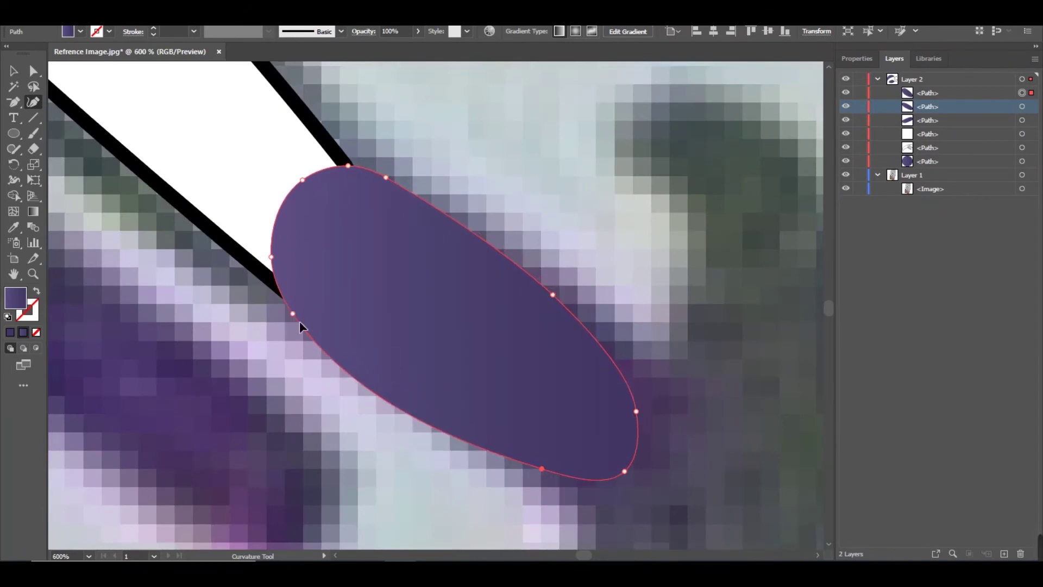
pyautogui.moveTo(293, 314); pyautogui.dragTo(348, 351)
pyautogui.moveTo(386, 178); pyautogui.dragTo(408, 186)
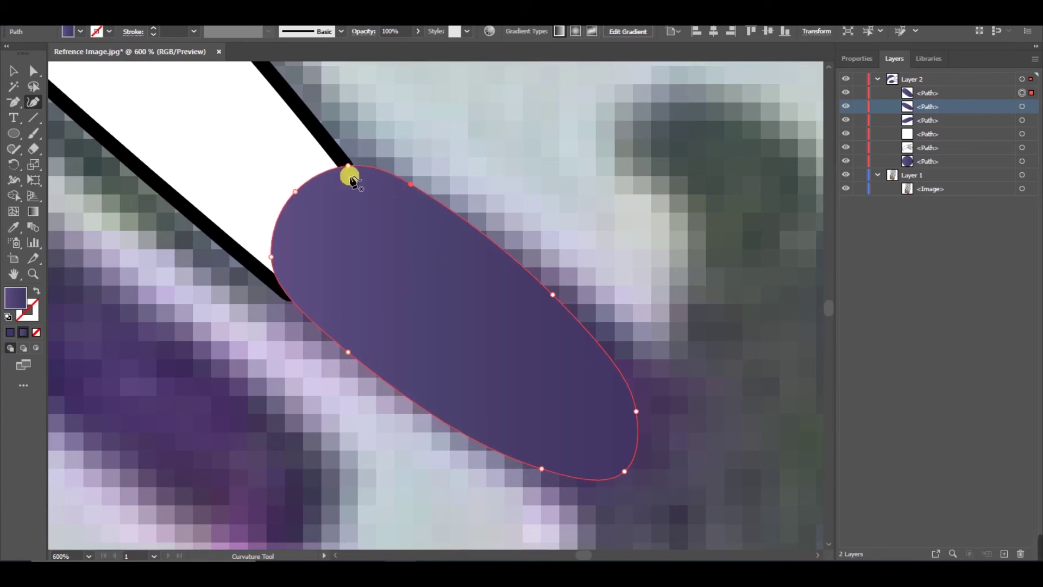
pyautogui.moveTo(345, 170); pyautogui.dragTo(261, 122)
pyautogui.moveTo(552, 361); pyautogui.dragTo(546, 365)
# - Nudge the whole nail slightly left and zoom out to check the hand
pyautogui.hotkey('ctrl', '-')
pyautogui.hotkey('ctrl', '+')
pyautogui.press('v')
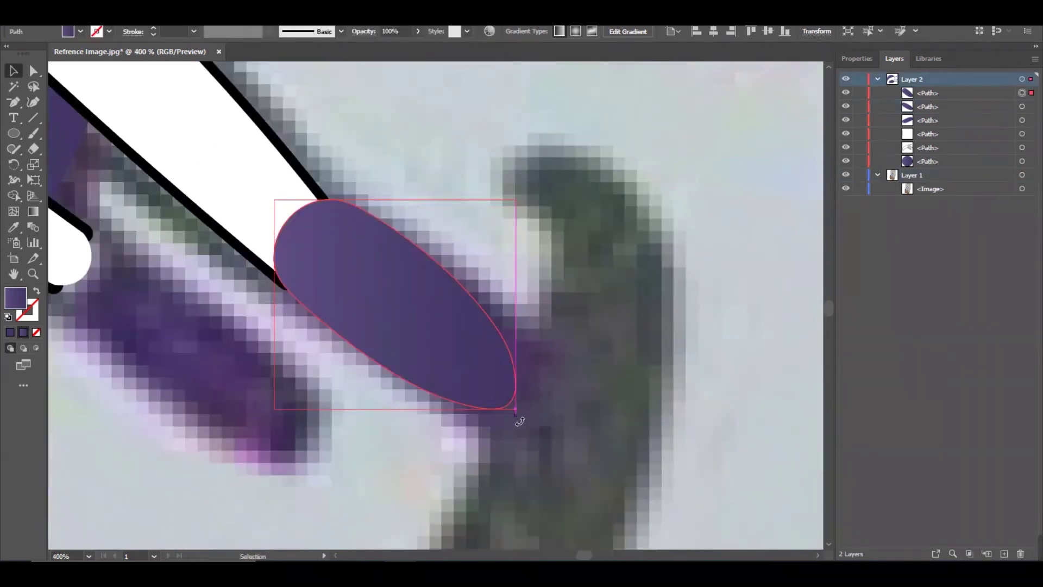
pyautogui.moveTo(431, 301); pyautogui.dragTo(427, 300)
pyautogui.hotkey('ctrl', '-')
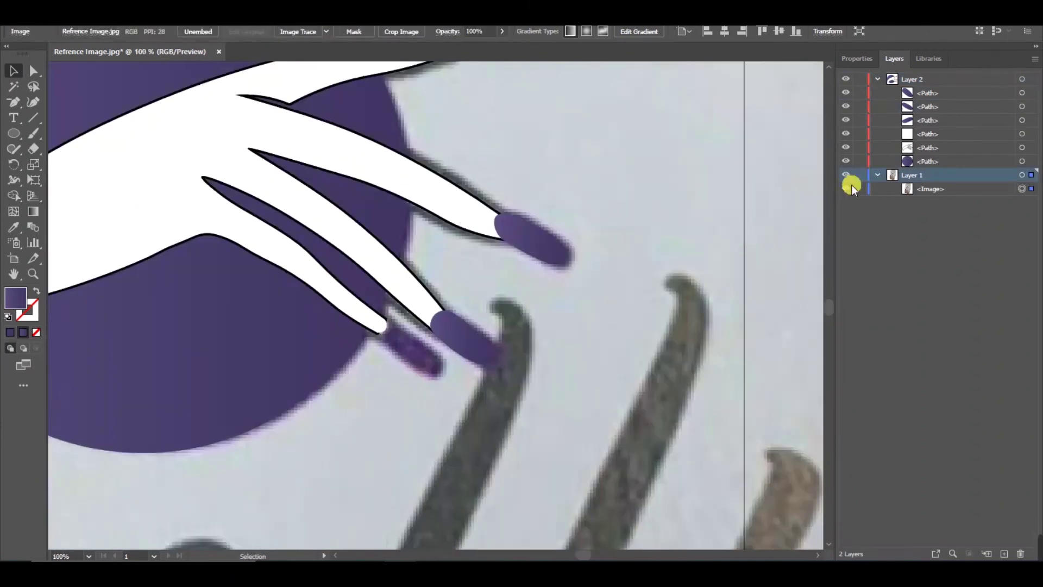
# - Hide the reference photo layer and scale the previous nail slightly narrower
pyautogui.click(846, 174)
pyautogui.hotkey('ctrl', '-')
pyautogui.hotkey('ctrl', '+')
pyautogui.moveTo(505, 249); pyautogui.dragTo(494, 250)
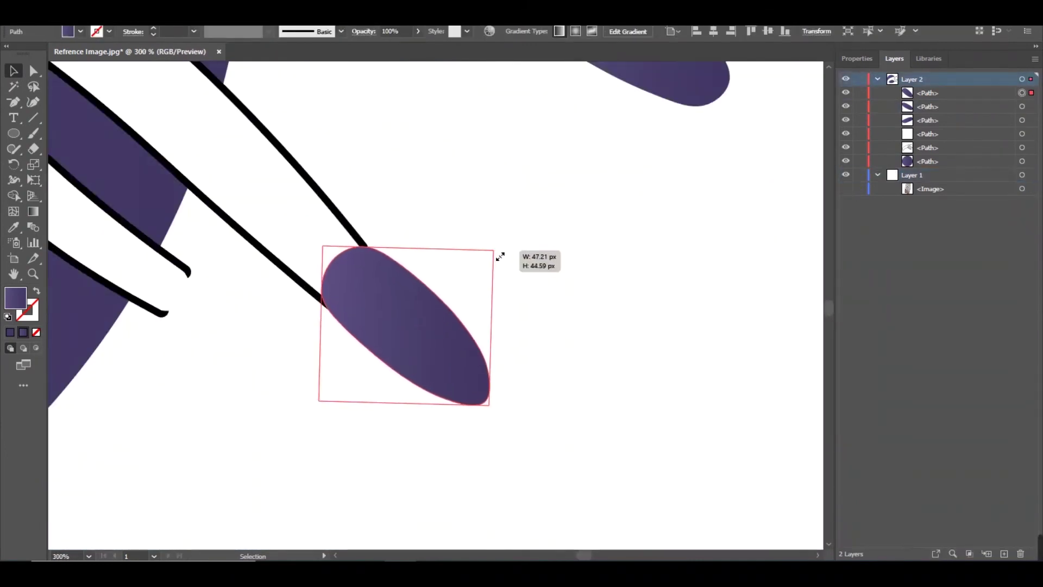
pyautogui.moveTo(489, 405); pyautogui.dragTo(491, 407)
pyautogui.moveTo(326, 399); pyautogui.dragTo(321, 403)
pyautogui.hotkey('ctrl', '-')
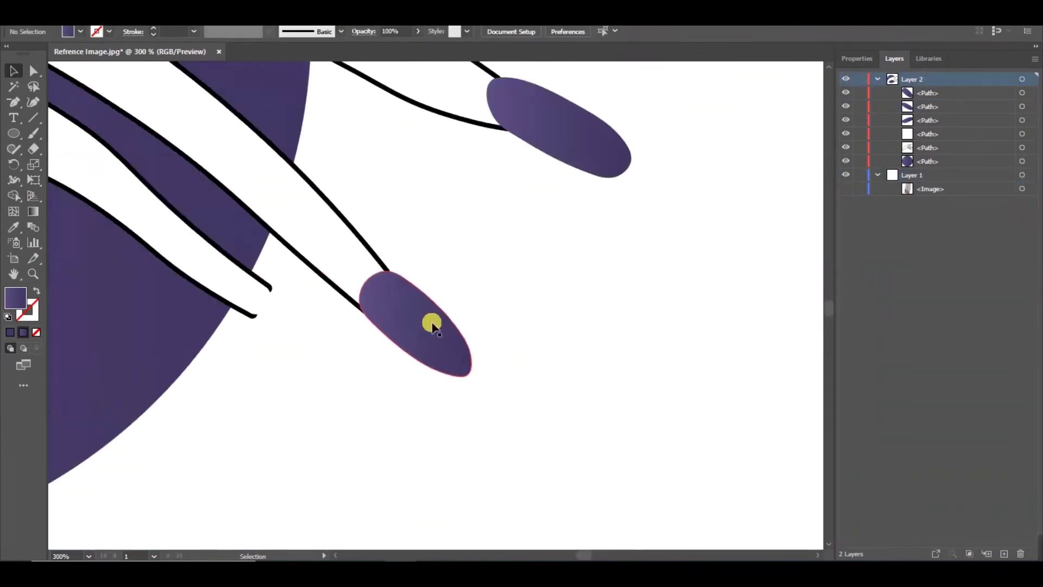
pyautogui.hotkey('ctrl', '+')
pyautogui.click(494, 396)
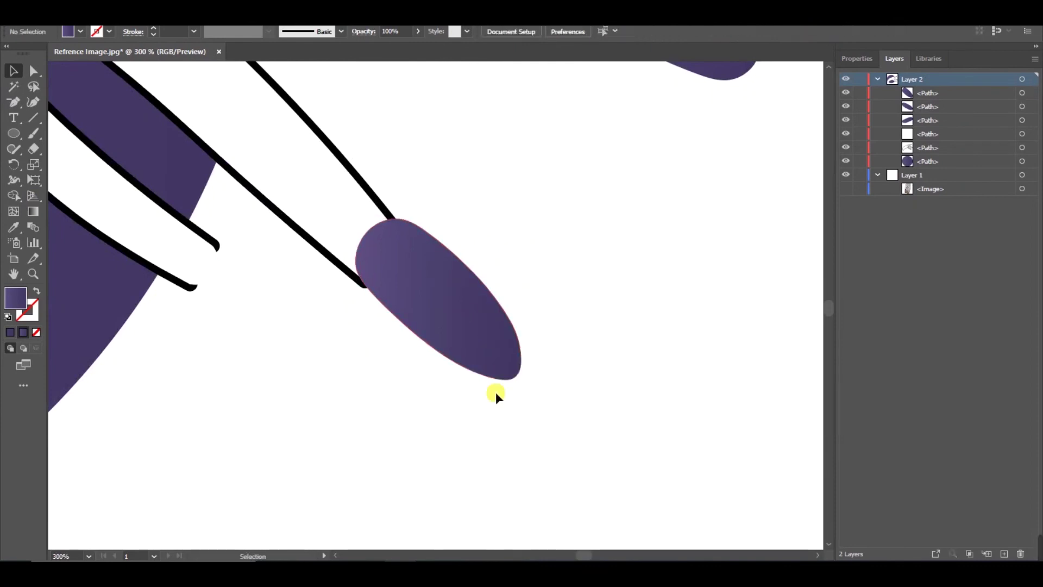
# - Draw a closed curved nail outline on the last bare fingertip
pyautogui.hotkey('ctrl', '-')
pyautogui.hotkey('ctrl', '+')
pyautogui.hotkey('ctrl', '+')
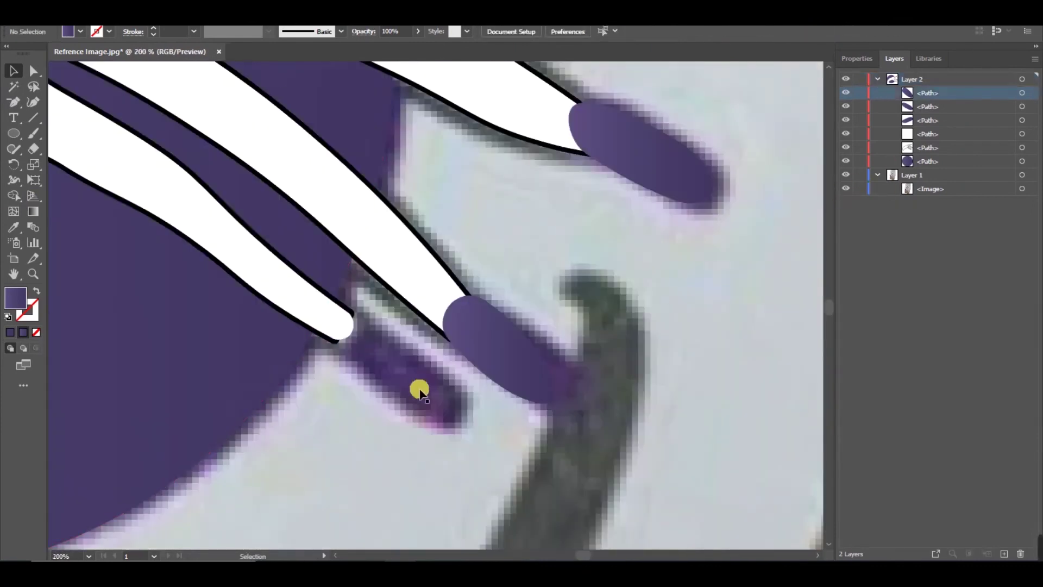
pyautogui.hotkey('ctrl', '+')
pyautogui.hotkey('shift', '~')
pyautogui.click(328, 257)
pyautogui.click(476, 379)
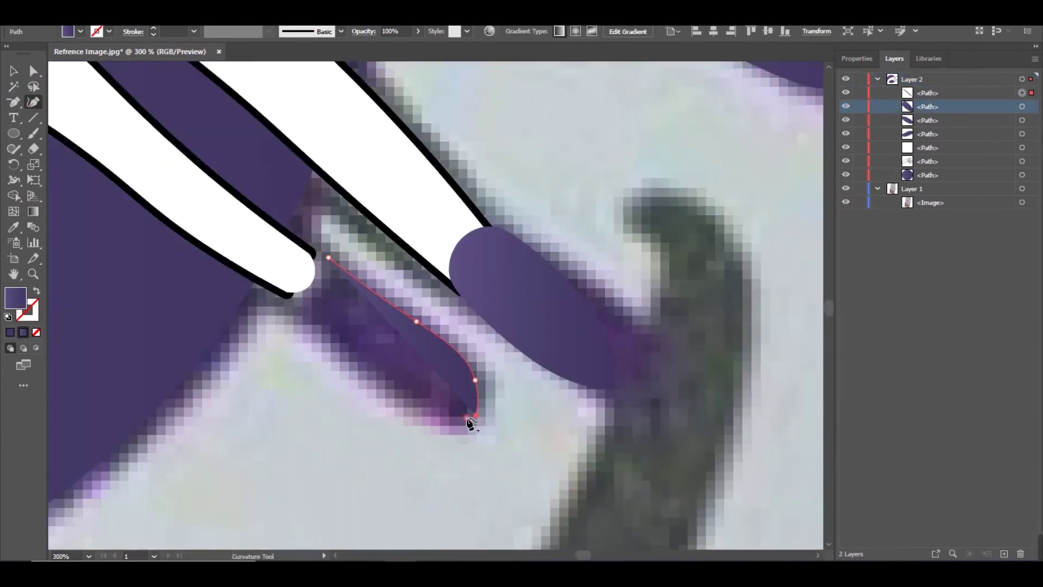
pyautogui.click(476, 415)
pyautogui.click(437, 416)
pyautogui.click(368, 372)
pyautogui.click(290, 307)
pyautogui.click(294, 275)
pyautogui.click(329, 257)
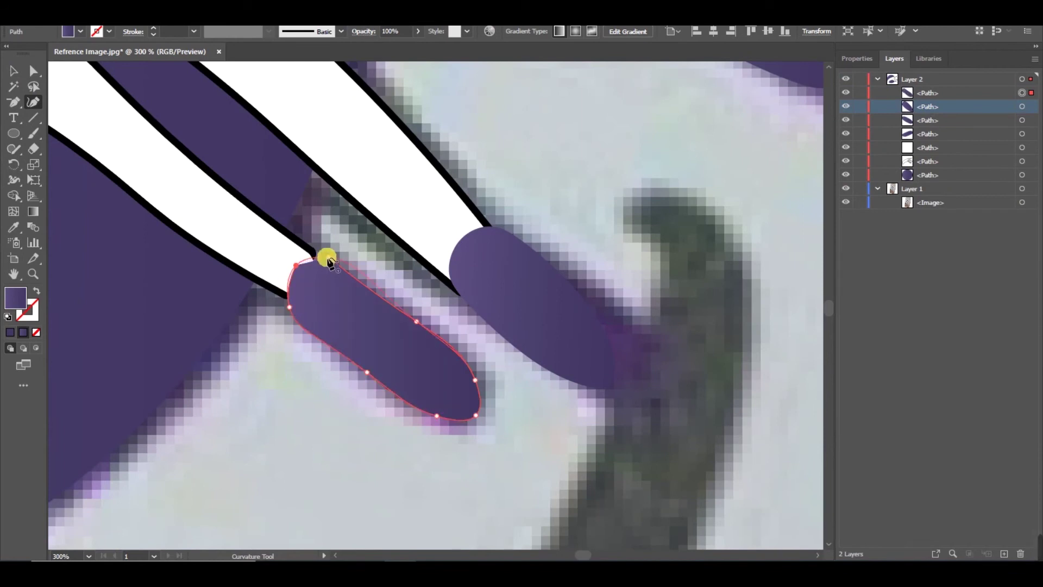
# - Reshape the new nail's top, left and right edges, then move it onto the fingertip
pyautogui.hotkey('ctrl', '+')
pyautogui.moveTo(319, 250); pyautogui.dragTo(343, 261)
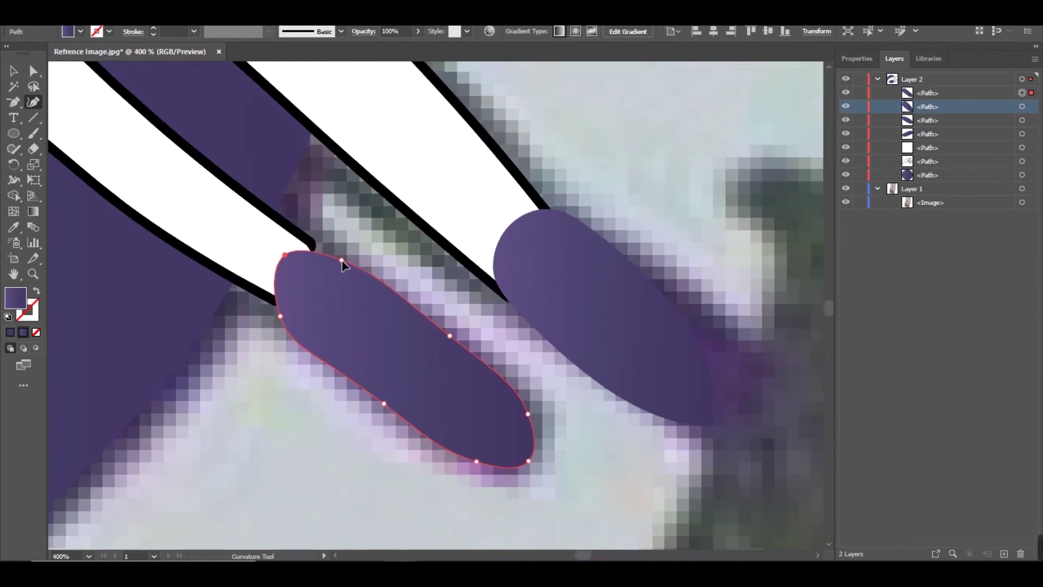
pyautogui.click(426, 312)
pyautogui.moveTo(528, 414); pyautogui.dragTo(505, 389)
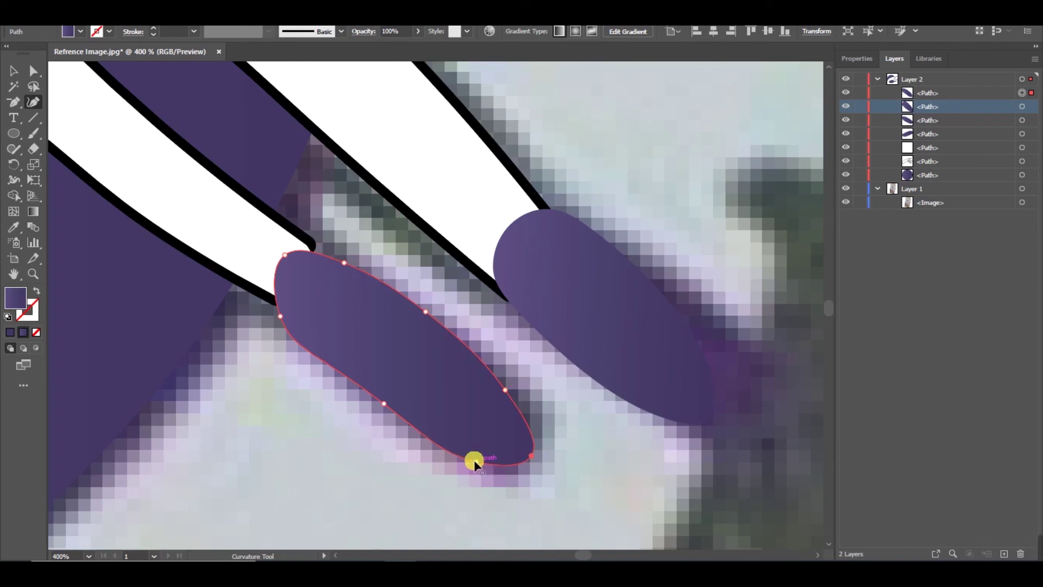
pyautogui.moveTo(278, 318); pyautogui.dragTo(288, 311)
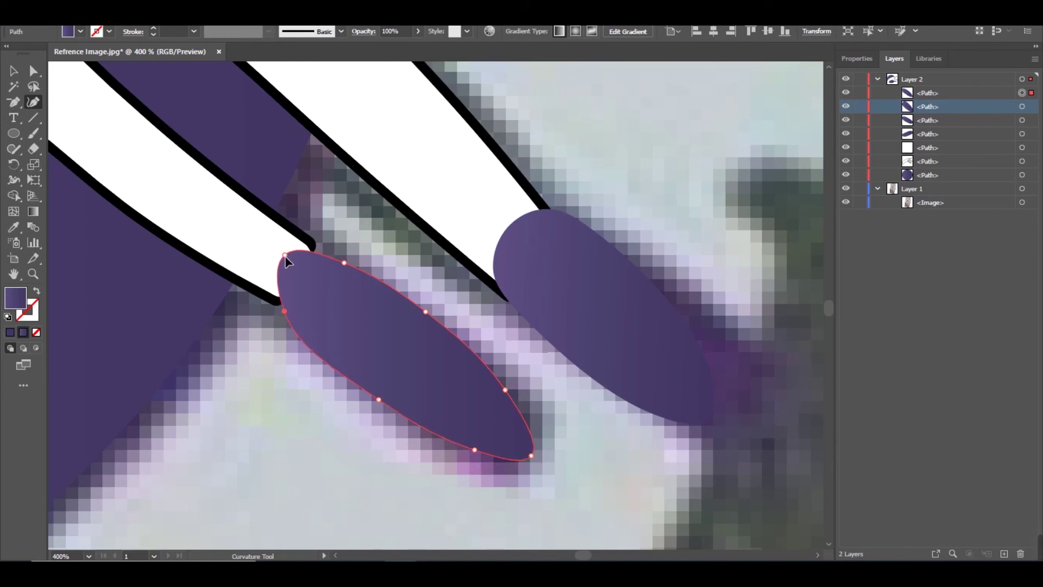
pyautogui.hotkey('ctrl', '-')
pyautogui.click(14, 70)
pyautogui.moveTo(367, 357); pyautogui.dragTo(365, 357)
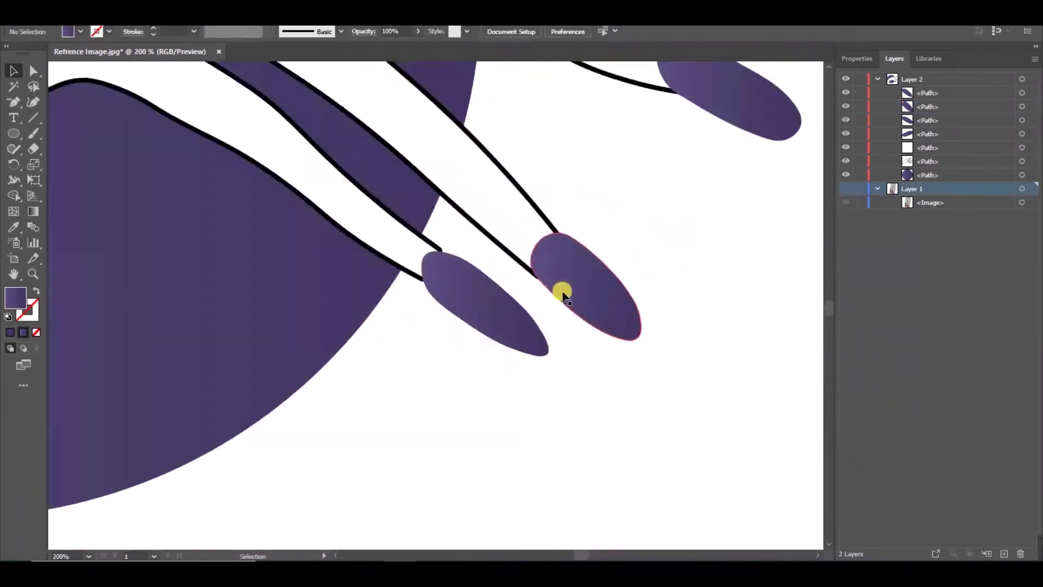
# - Reposition and rotate the newest nail to match its finger's angle
pyautogui.scroll(1, 563, 296)
pyautogui.click(438, 303)
pyautogui.moveTo(438, 302)
pyautogui.mouseDown()
pyautogui.moveTo(438, 321)
pyautogui.moveTo(481, 323)
pyautogui.mouseUp()
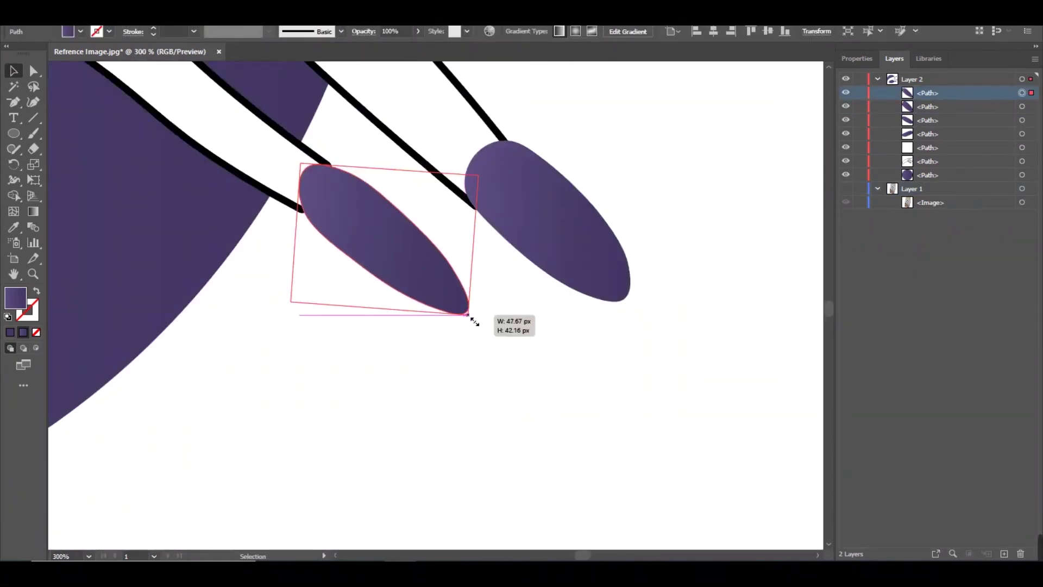
pyautogui.moveTo(403, 260); pyautogui.dragTo(403, 259)
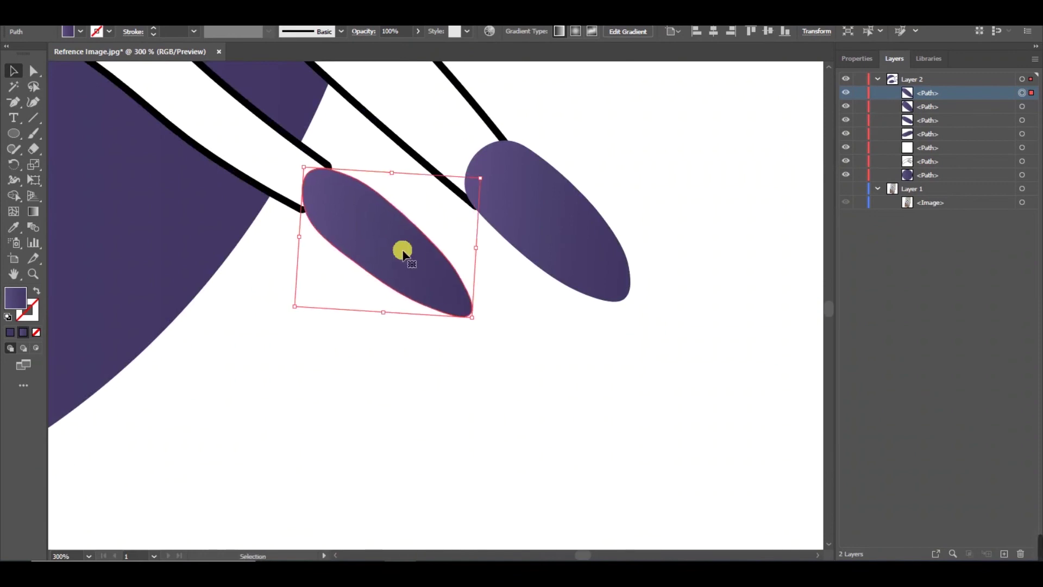
pyautogui.hotkey('ctrl', '-')
pyautogui.hotkey('ctrl', '-')
pyautogui.hotkey('ctrl', '-')
pyautogui.click(399, 378)
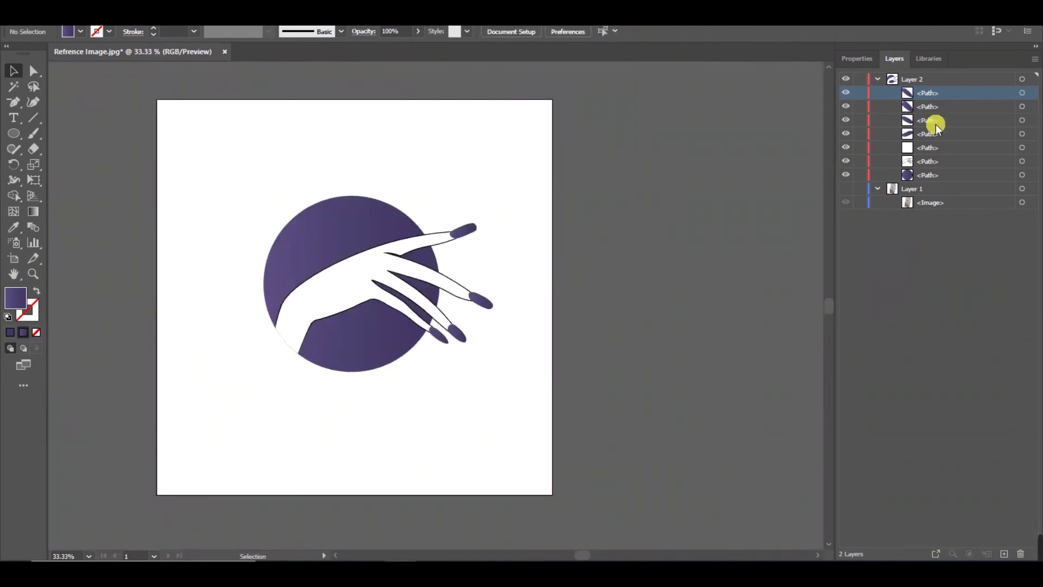
# - Toggle Layer 1 and Layer 2 visibility to compare, ending with the photo hidden
pyautogui.click(877, 78)
pyautogui.click(846, 93)
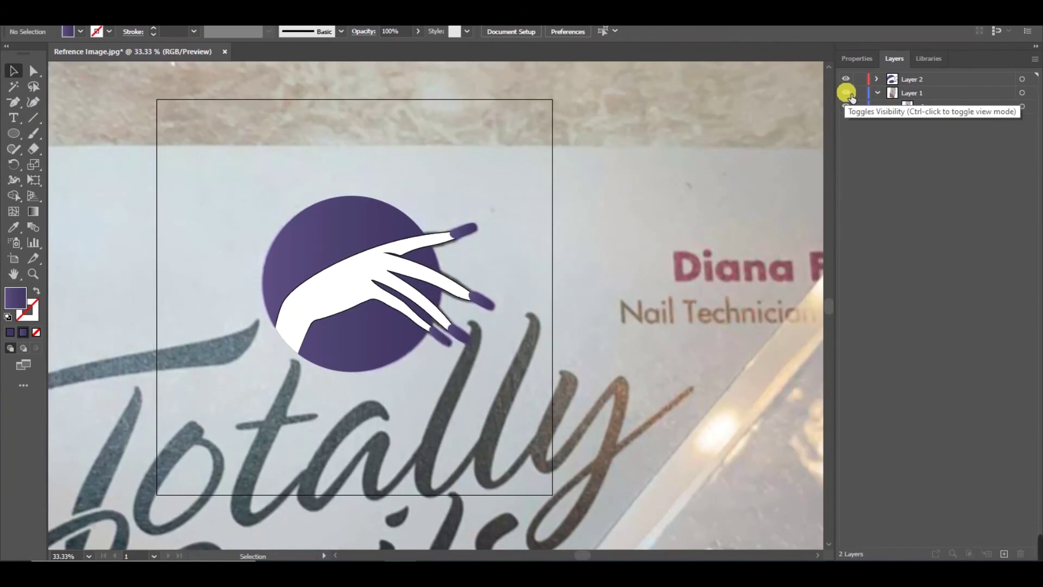
pyautogui.click(846, 93)
pyautogui.click(846, 93)
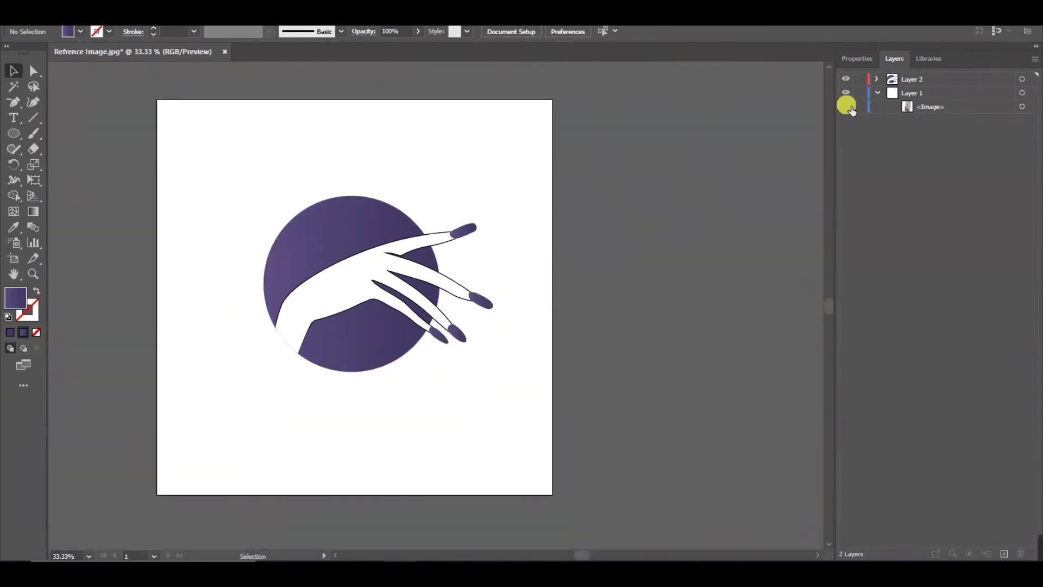
pyautogui.click(847, 91)
pyautogui.click(847, 93)
pyautogui.click(846, 93)
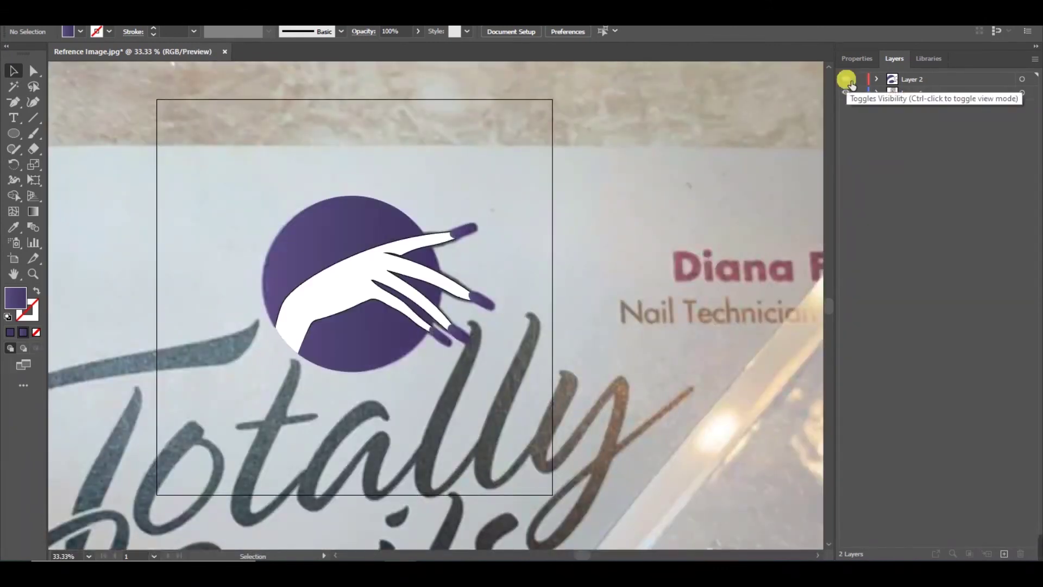
pyautogui.click(847, 79)
pyautogui.click(847, 79)
pyautogui.click(847, 79)
pyautogui.click(847, 79)
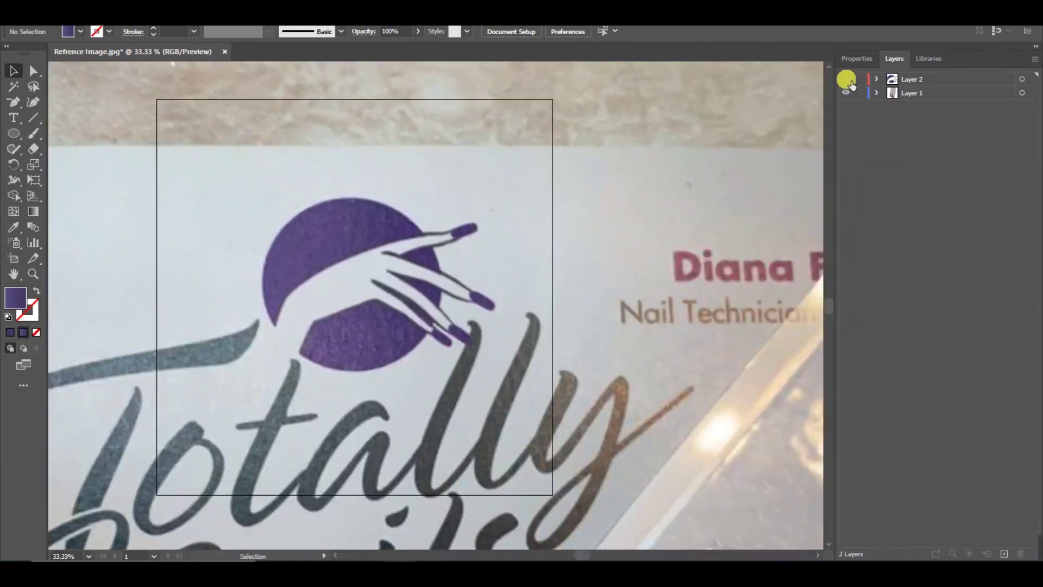
pyautogui.click(846, 93)
pyautogui.hotkey('ctrl', '-')
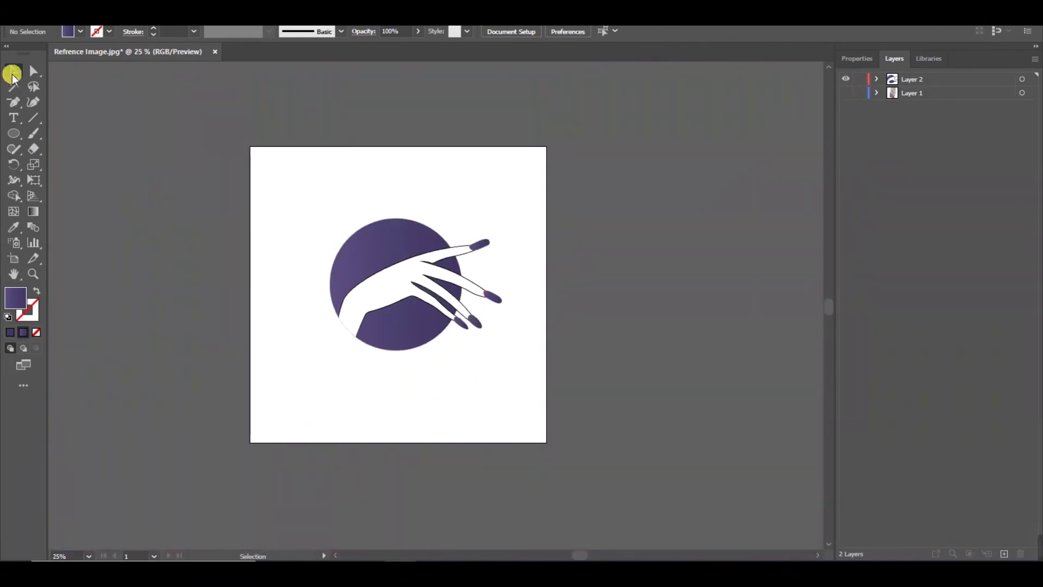
# - Save the logo as Traced.ai, accepting the default Illustrator Options
pyautogui.click(329, 275)
pyautogui.click(676, 262)
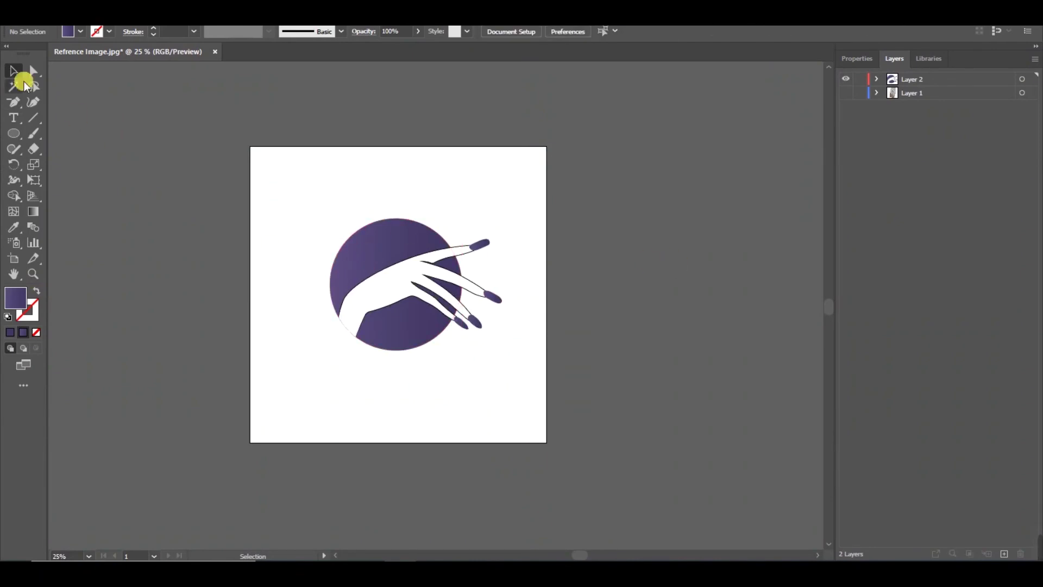
pyautogui.click(61, 16)
pyautogui.click(76, 141)
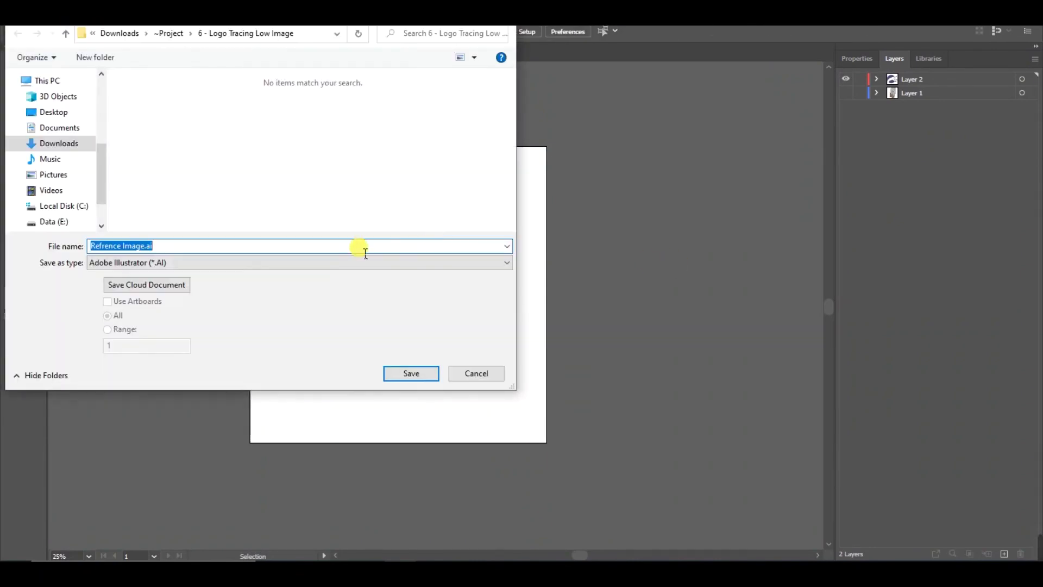
pyautogui.click(117, 251)
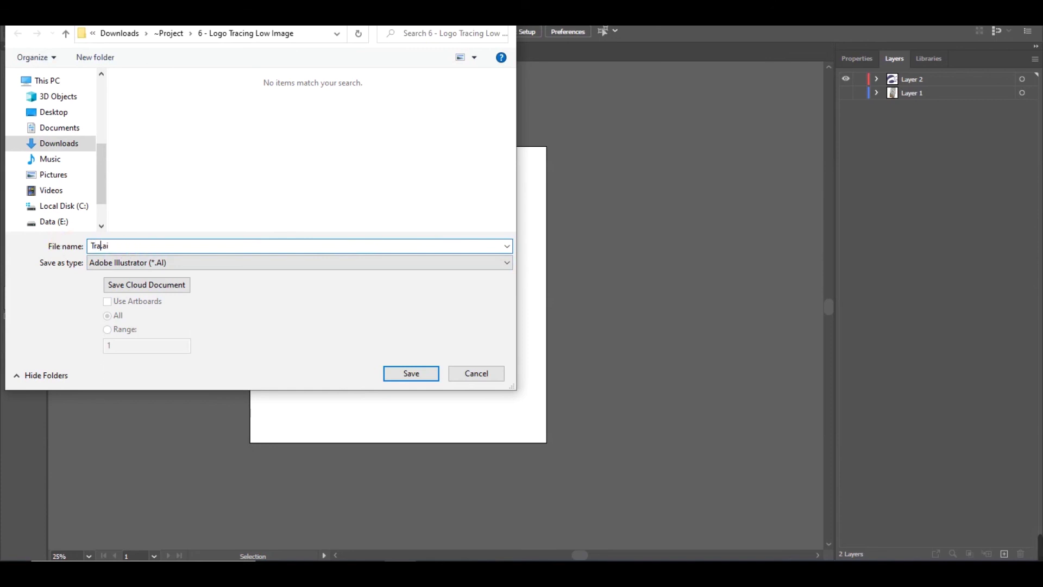
pyautogui.click(402, 372)
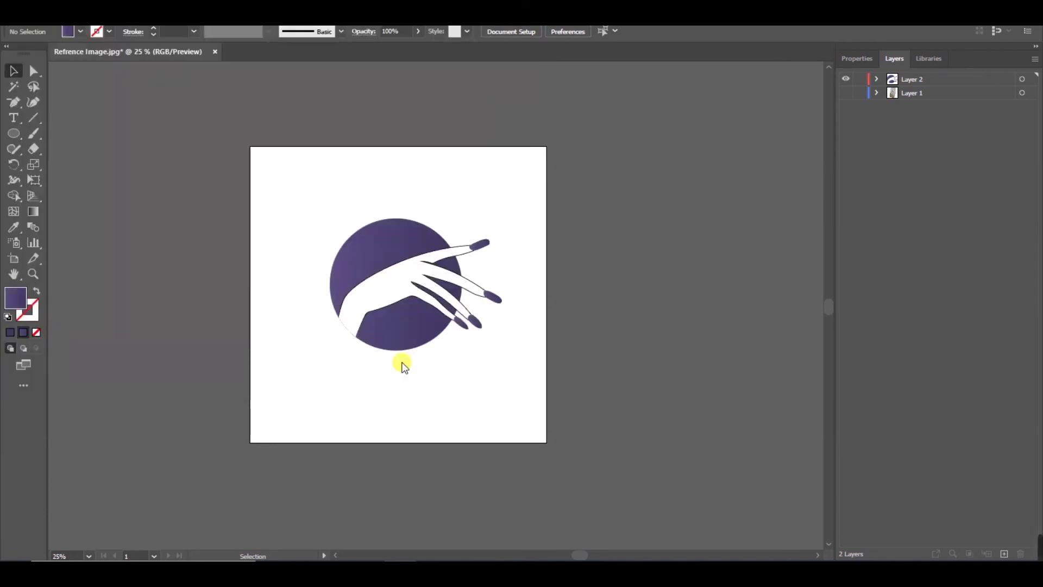
pyautogui.click(555, 465)
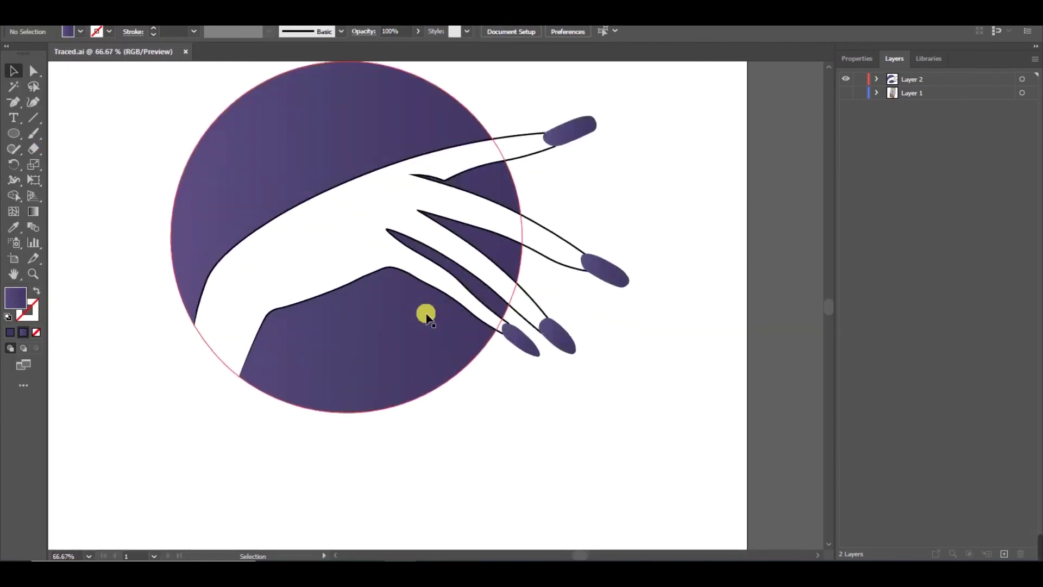
pyautogui.scroll(-1, 426, 316)
pyautogui.scroll(-1, 427, 314)
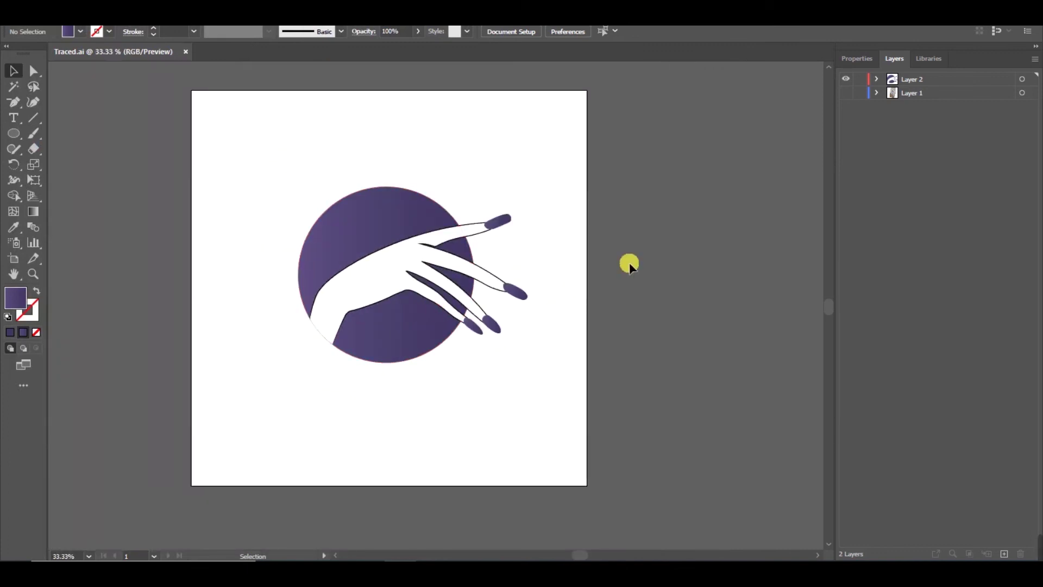